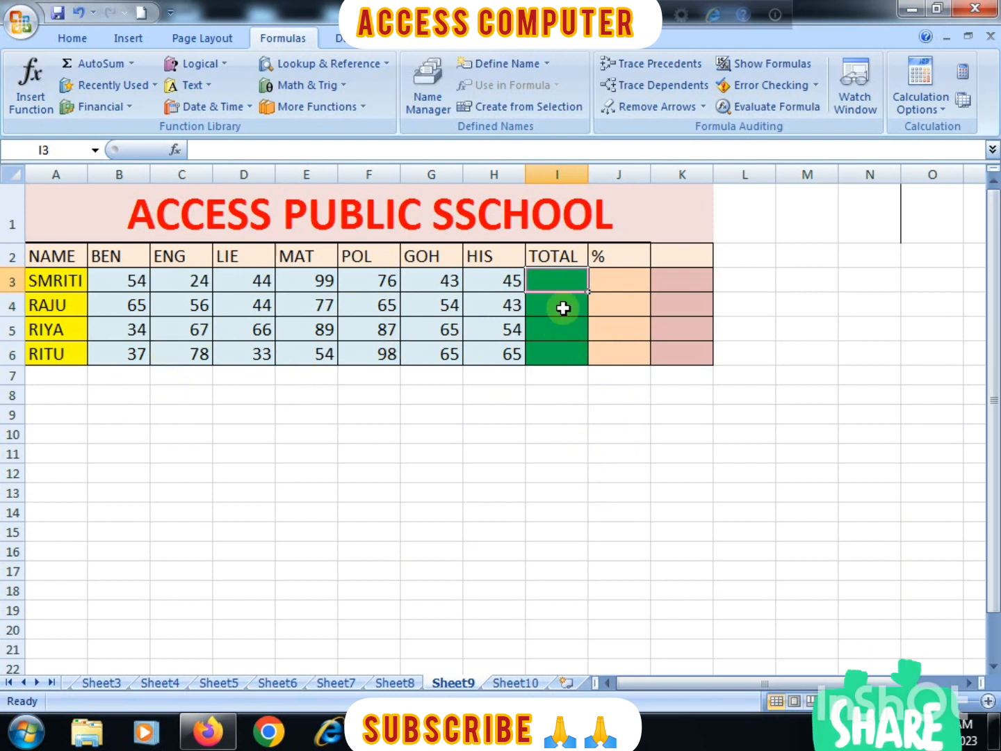
click(562, 287)
click(513, 476)
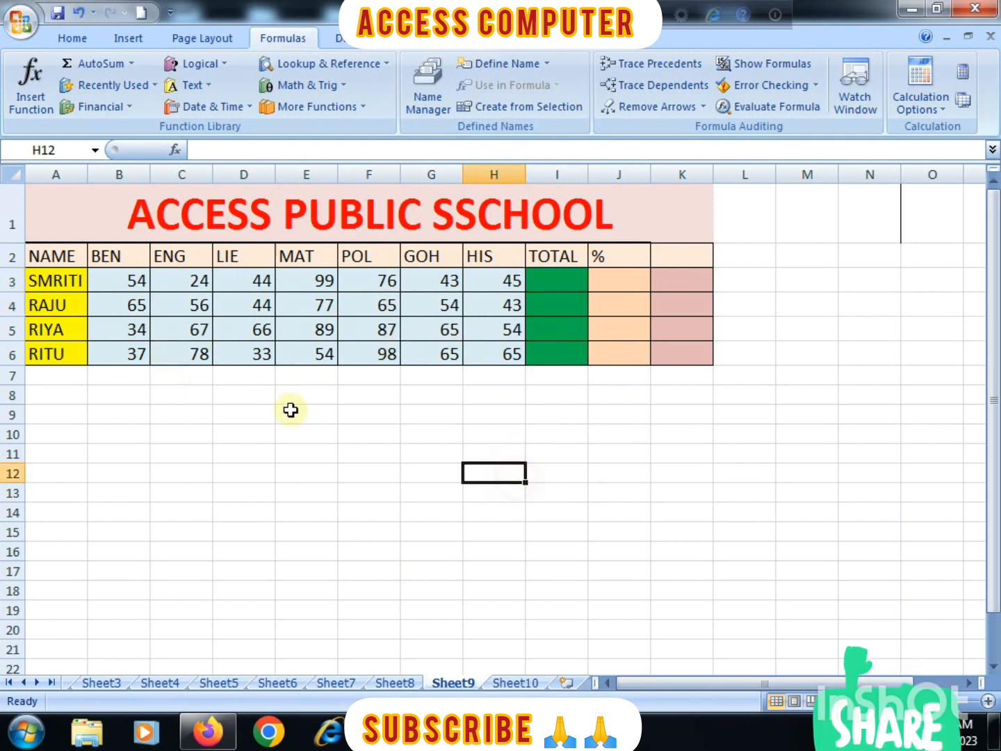
click(567, 279)
- Open Insert Function for cell I14 and look through the list of Financial functions
click(541, 505)
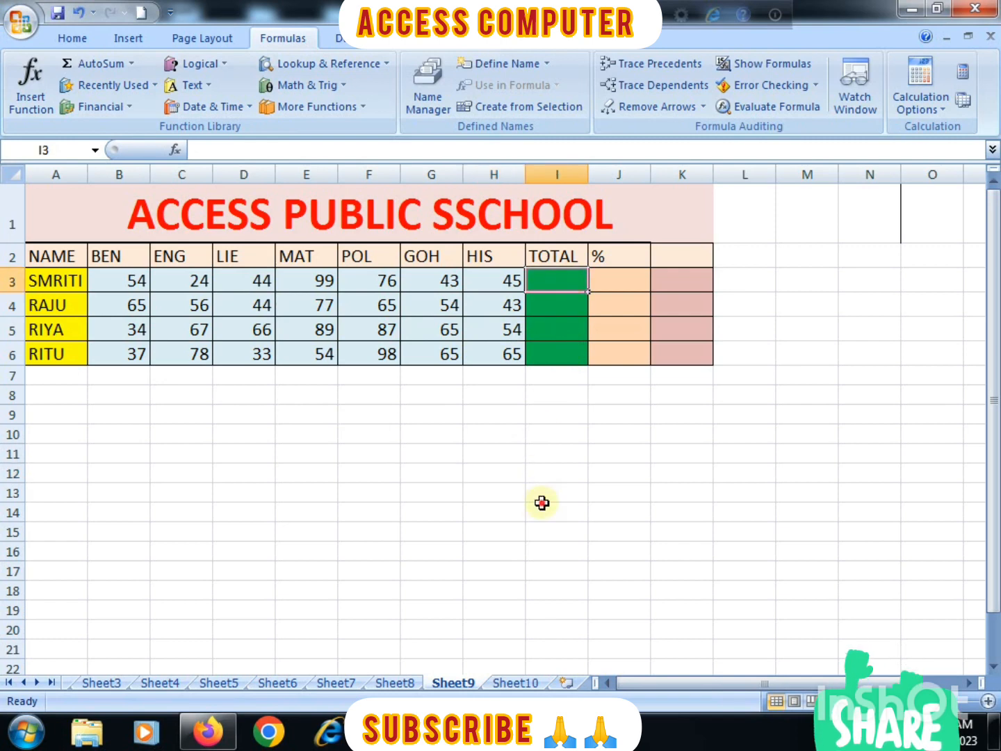
click(31, 87)
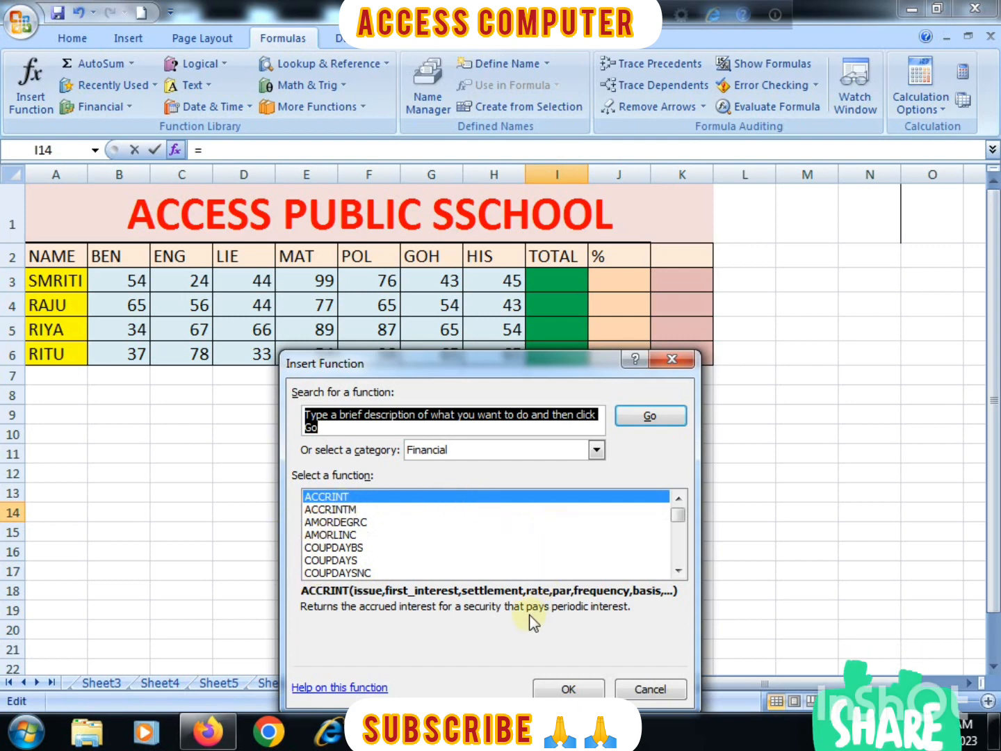
click(679, 570)
click(679, 571)
click(679, 571)
click(678, 571)
click(679, 570)
click(679, 570)
click(679, 571)
click(679, 571)
click(679, 570)
click(679, 570)
click(679, 571)
click(679, 571)
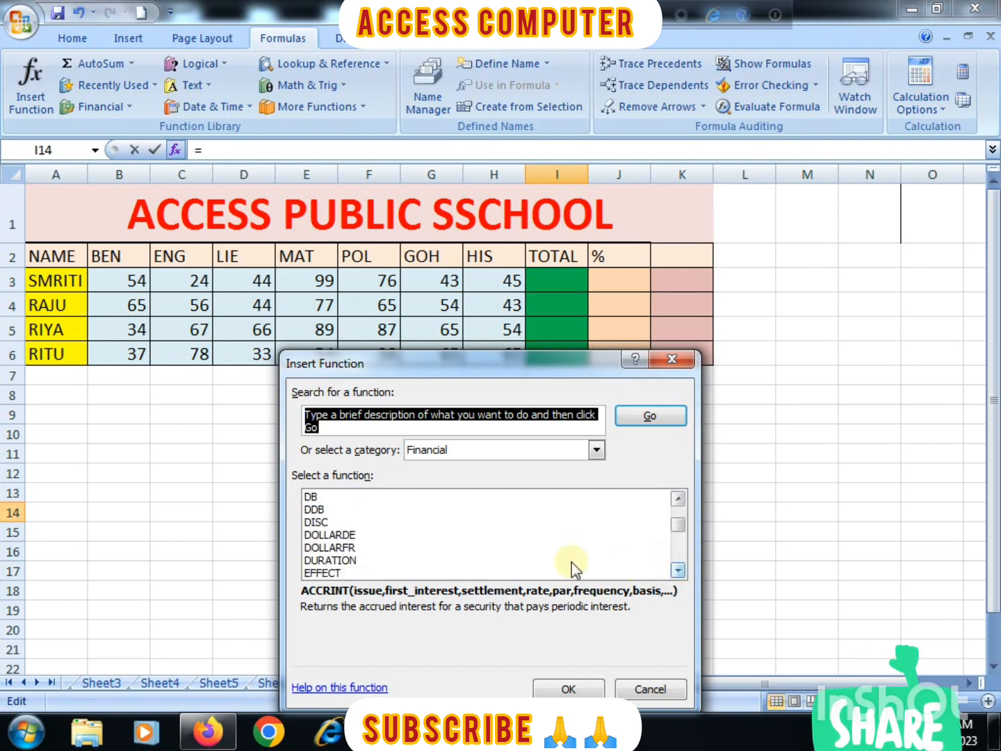
scroll(370, 544, down, 1)
scroll(370, 544, down, 4)
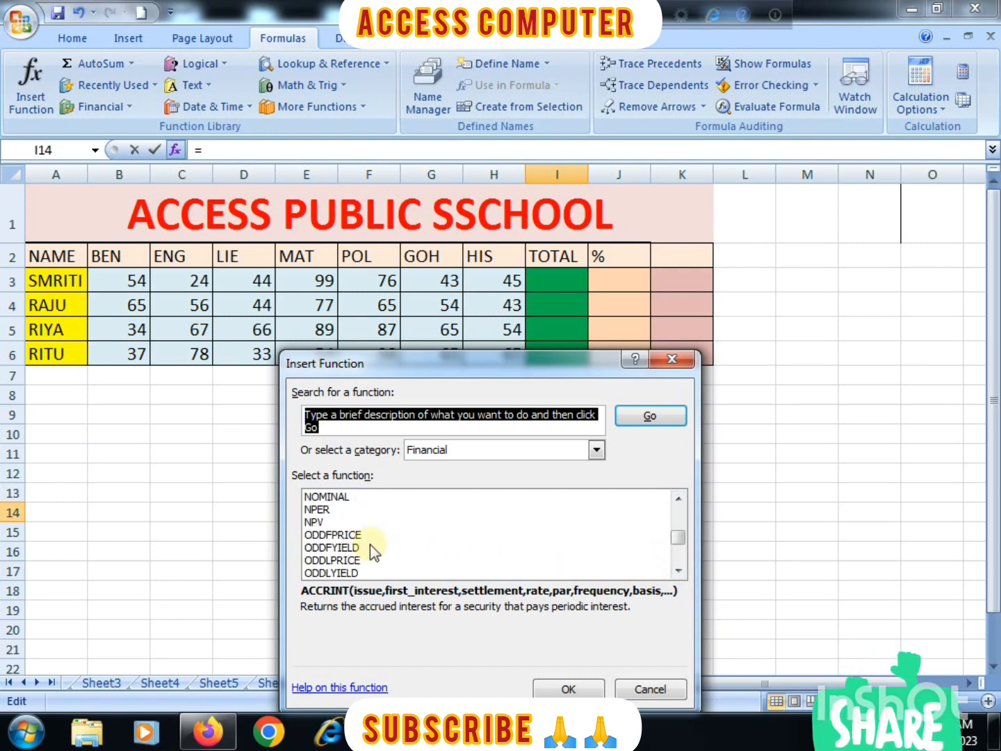
scroll(370, 544, down, 5)
scroll(370, 544, down, 2)
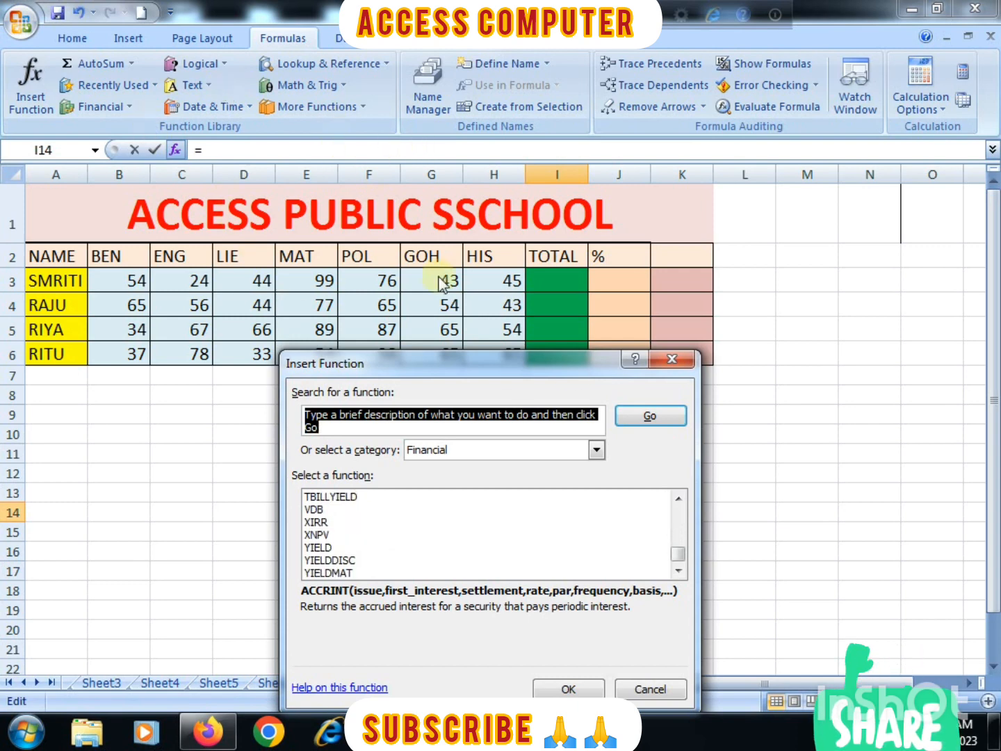
scroll(375, 553, up, 15)
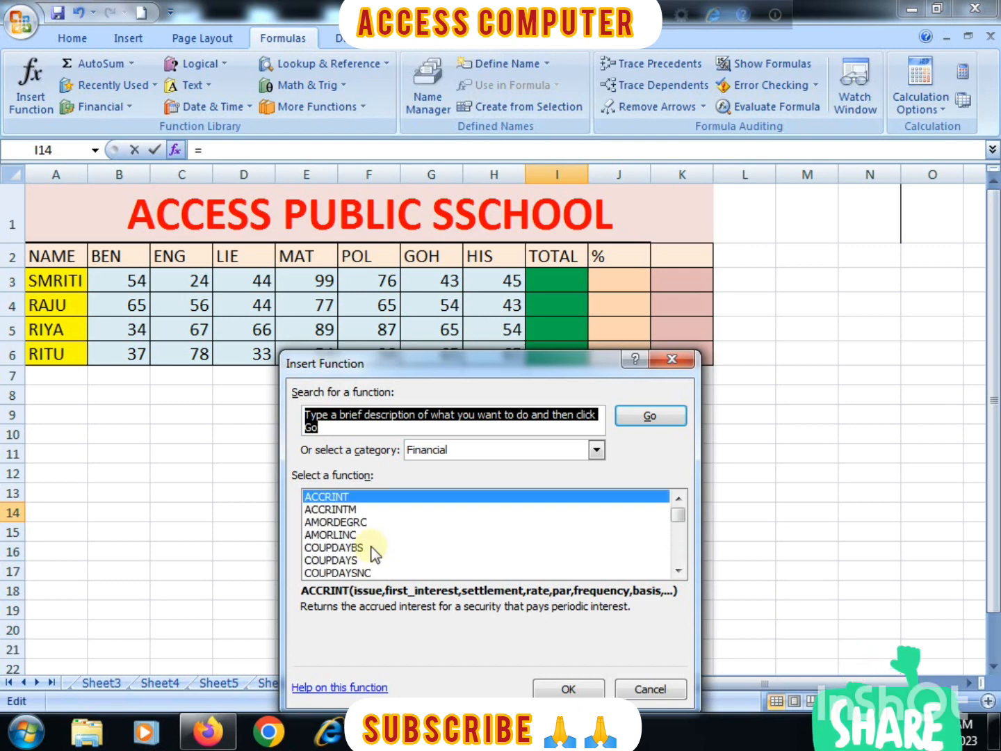
- Browse the All, Date & Time and Statistical function categories, and return to the All category
click(596, 452)
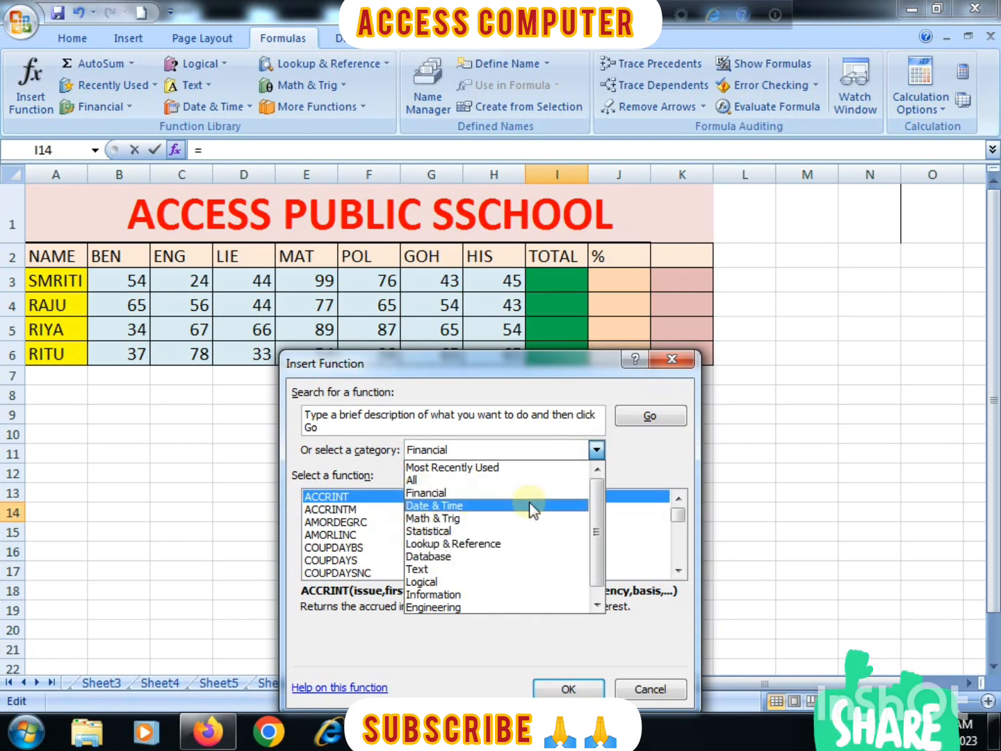
click(433, 482)
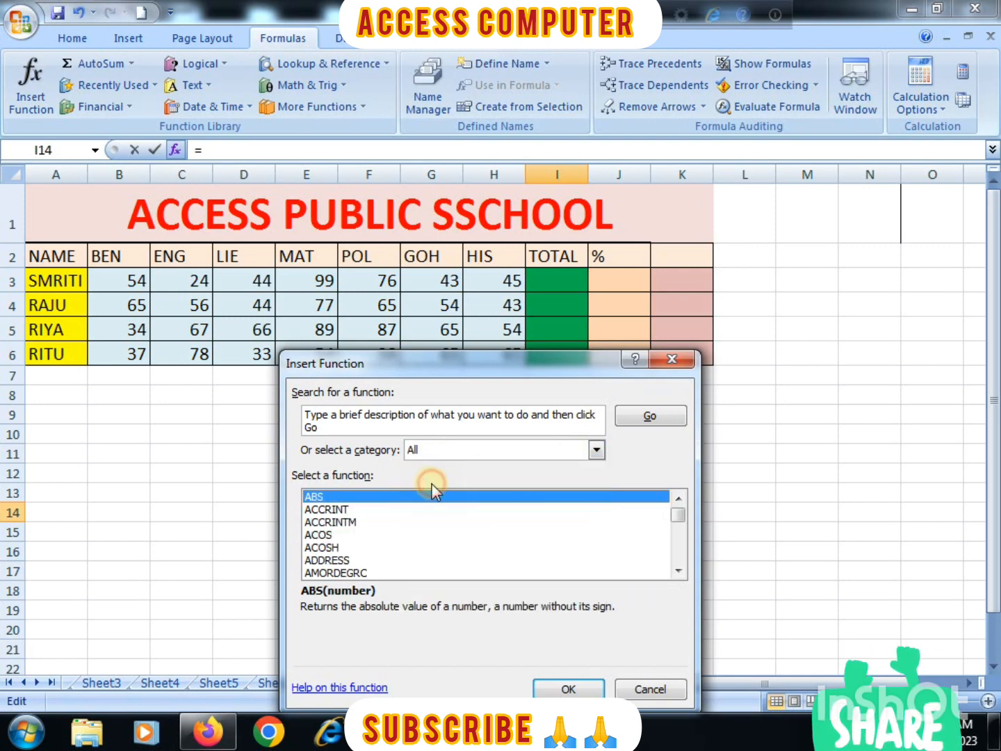
click(480, 451)
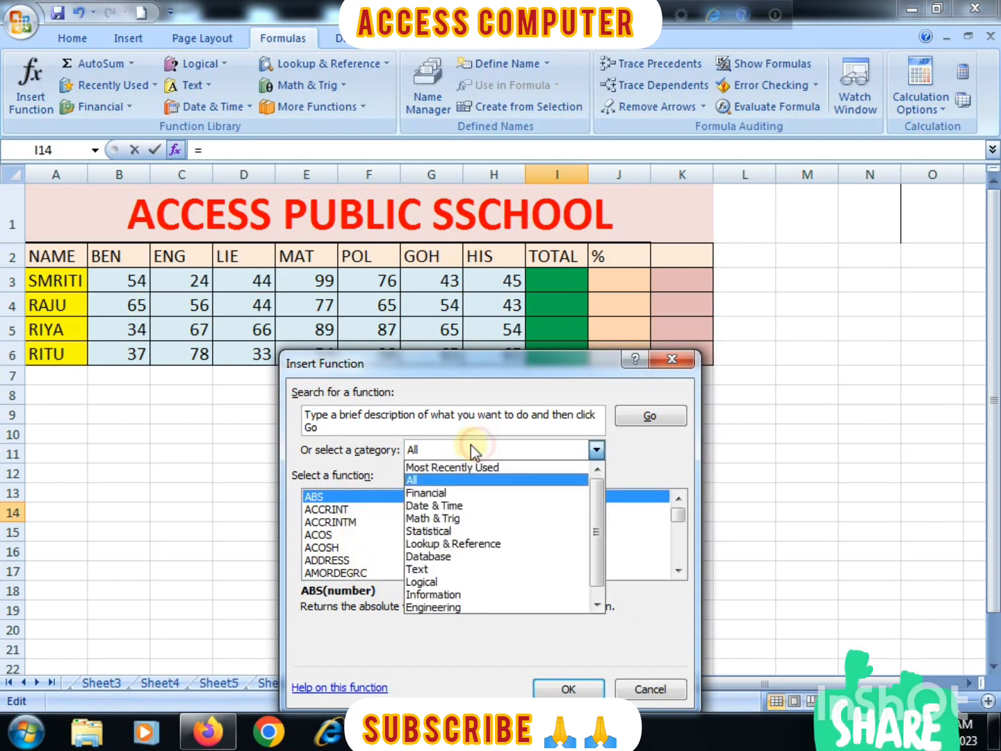
click(421, 506)
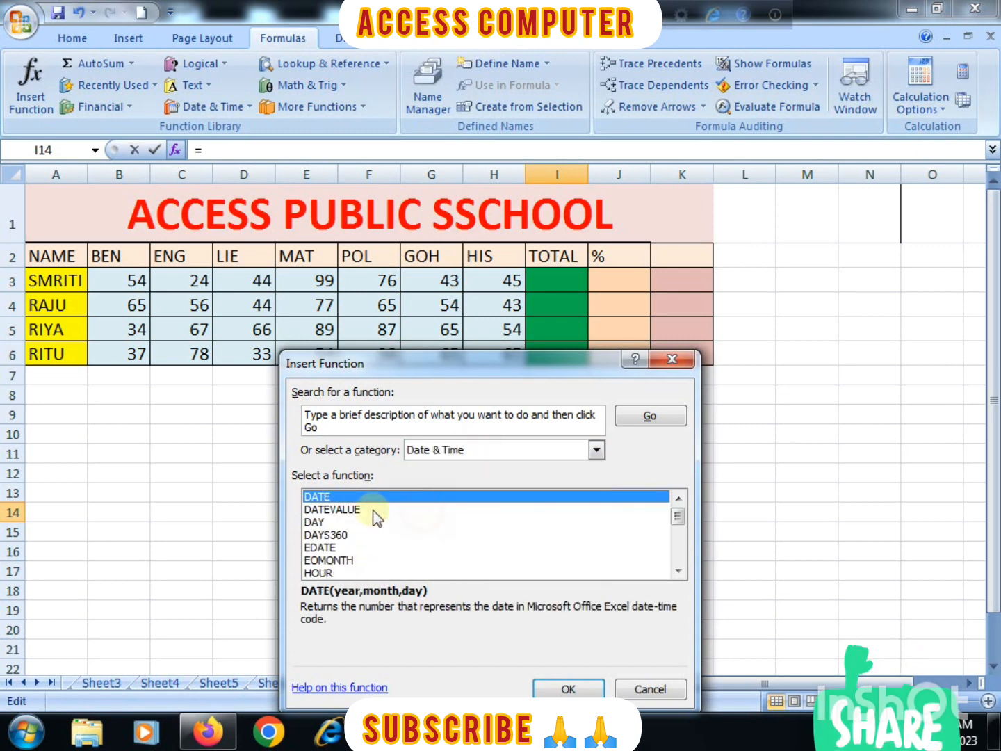
click(427, 450)
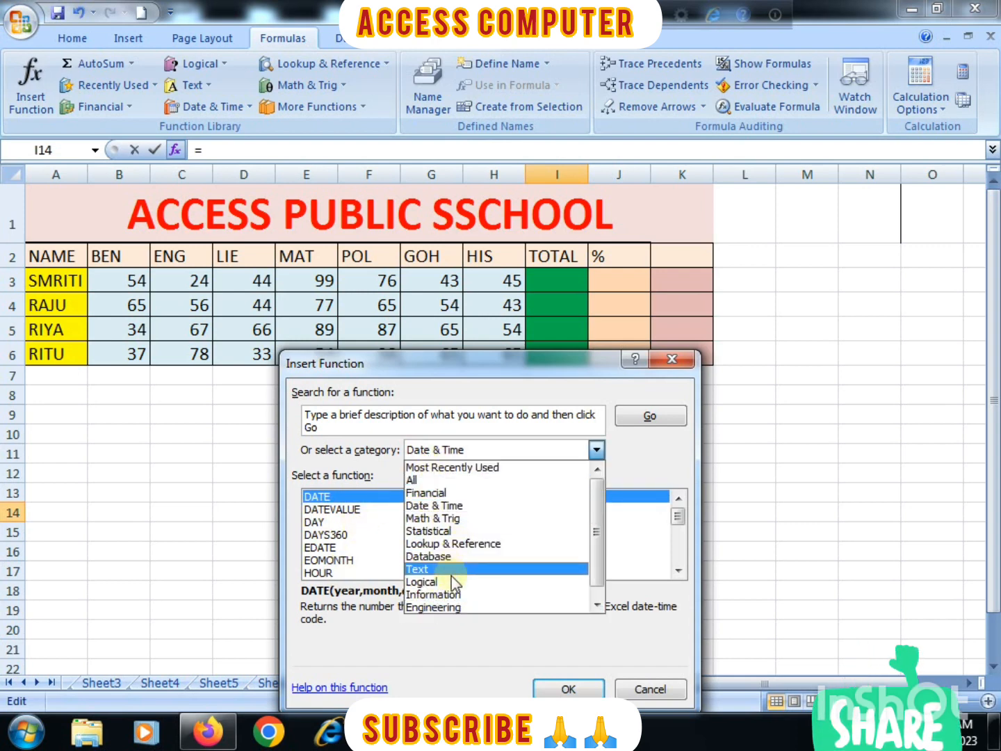
click(443, 531)
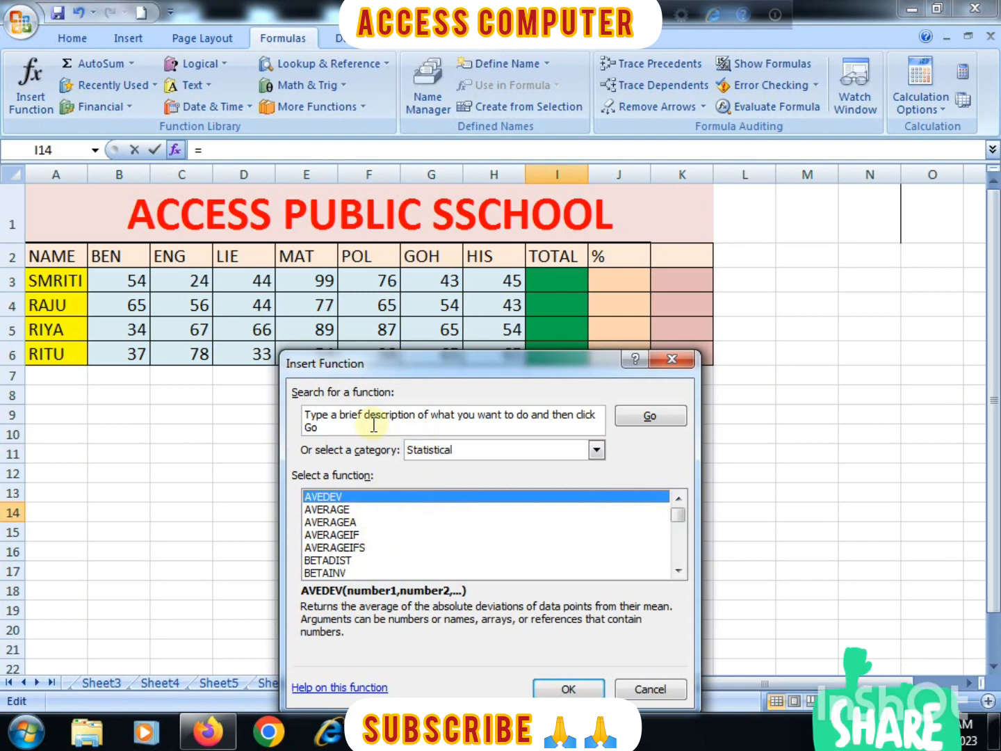
click(476, 450)
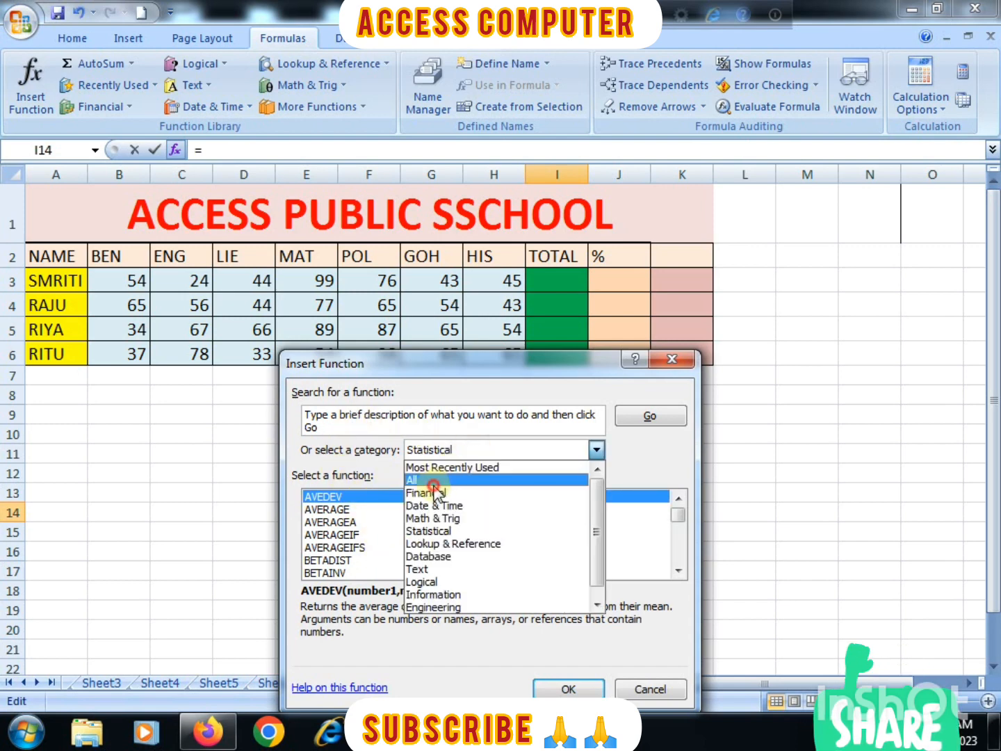
click(431, 481)
click(331, 430)
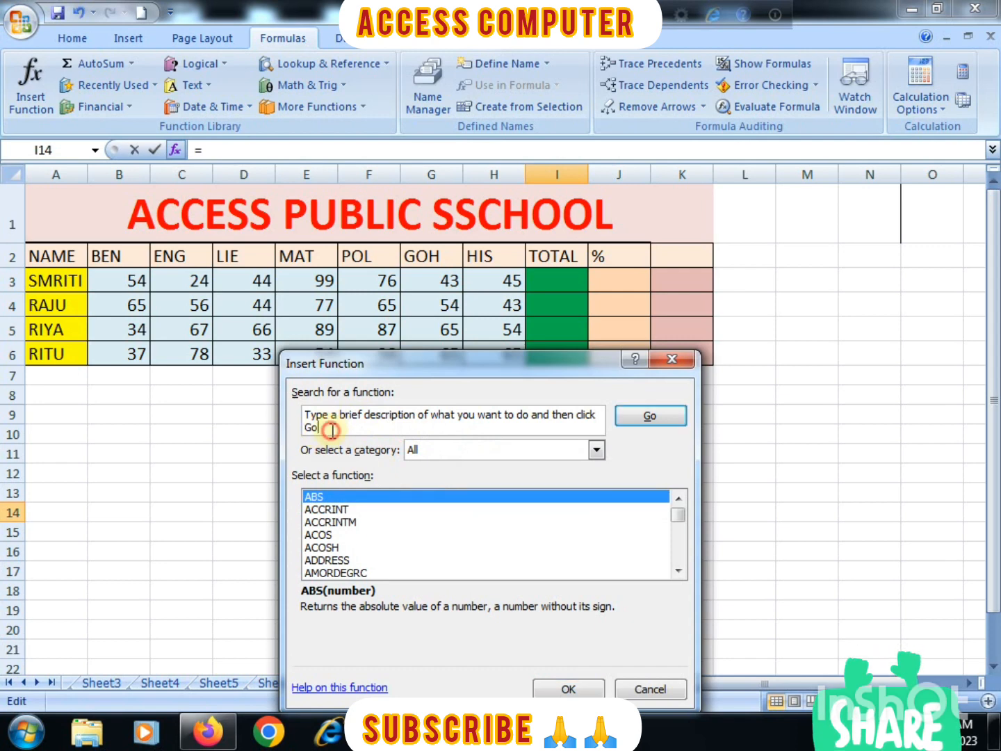
click(337, 430)
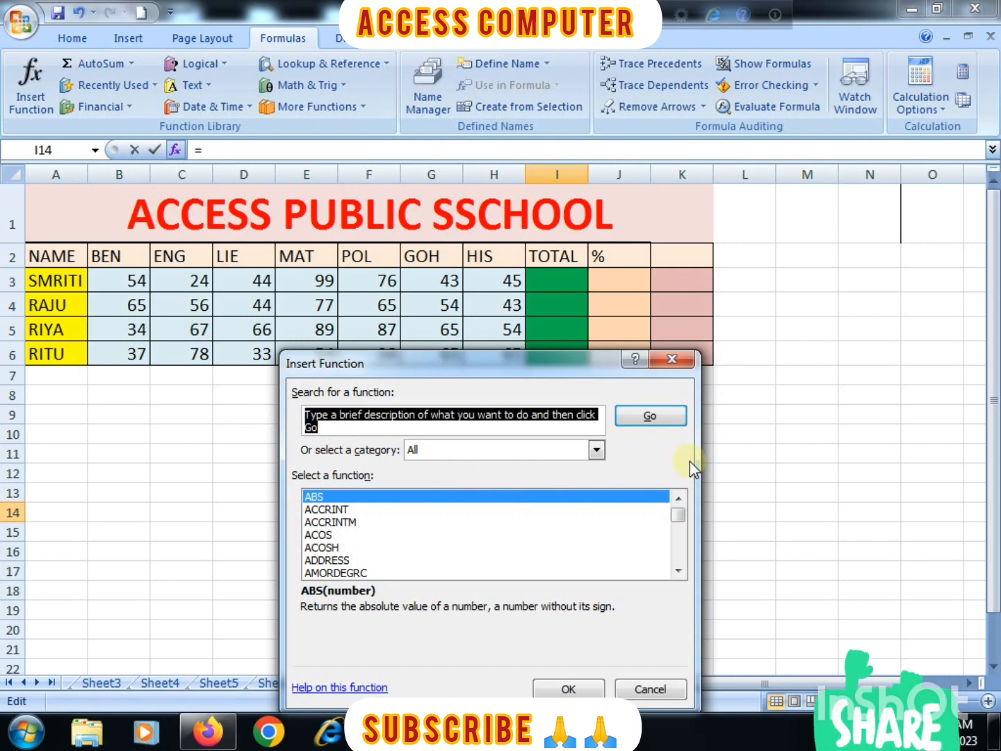
text(SUM)
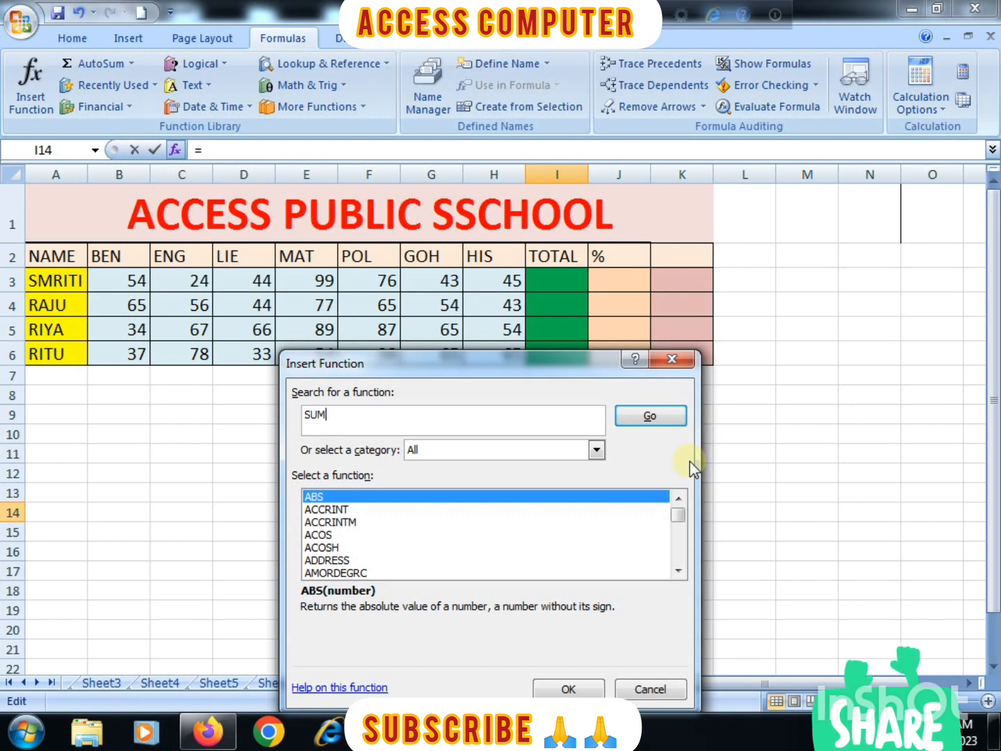
click(588, 690)
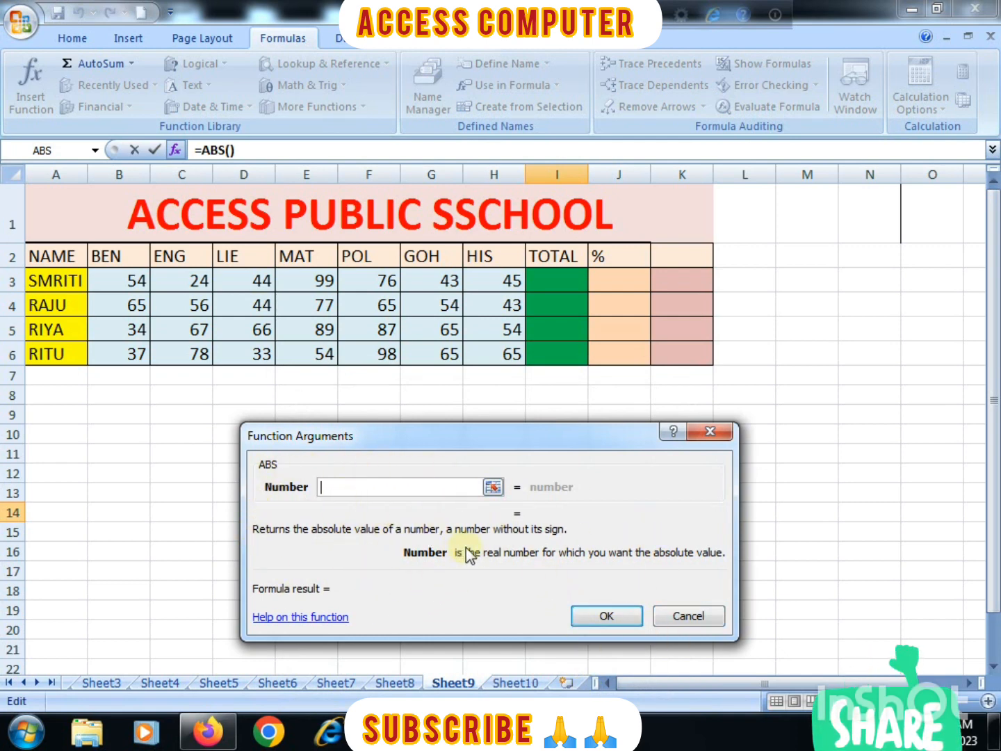
click(685, 617)
click(664, 493)
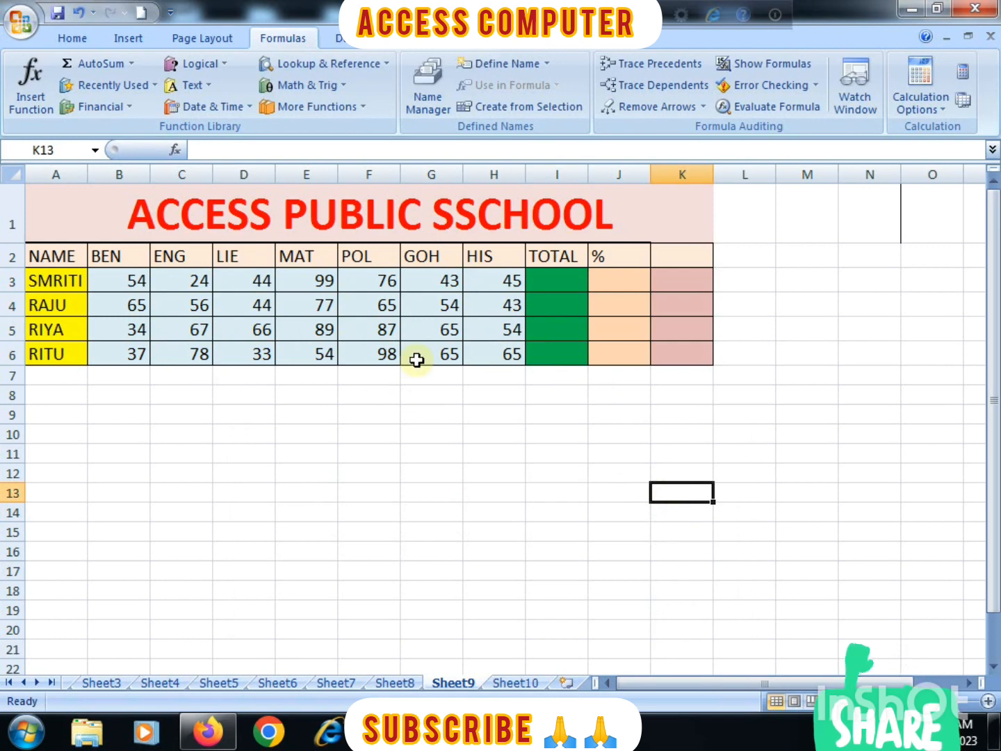
click(453, 450)
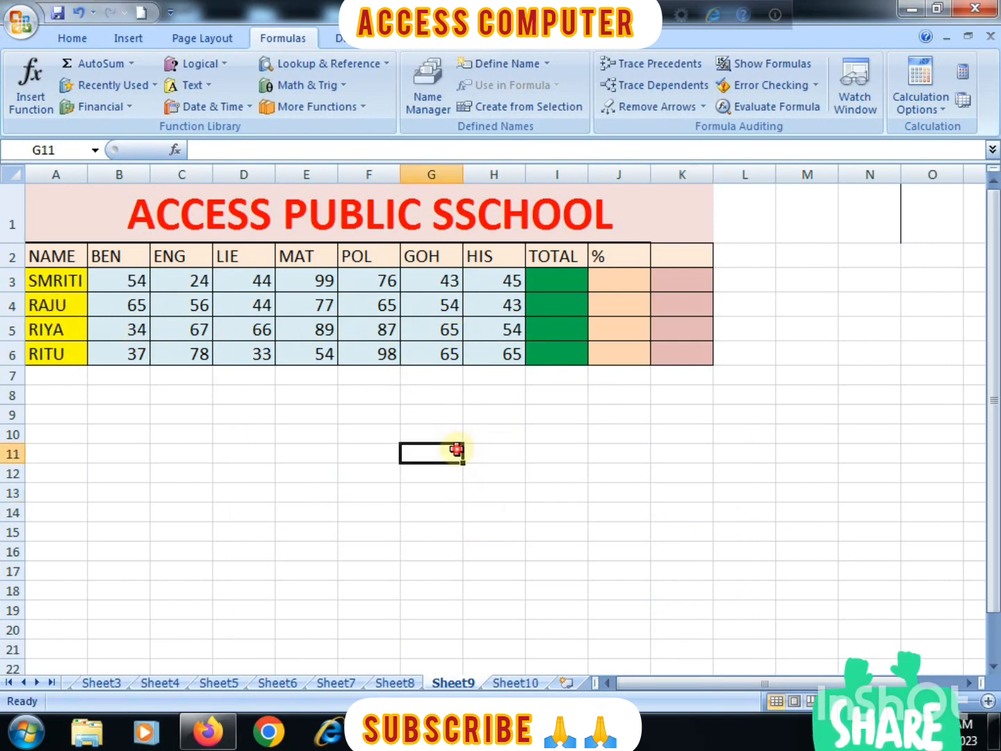
- On Sheet8, search for the SUM function and insert it in TOTAL cell I4 over the range B4:H4
click(394, 682)
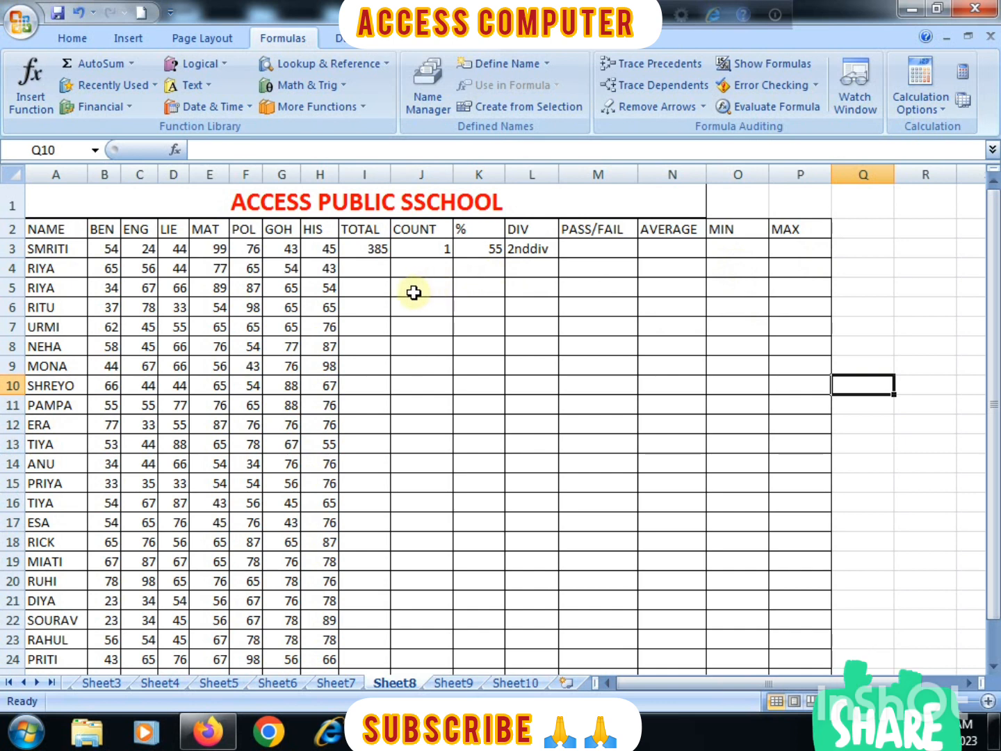
click(380, 271)
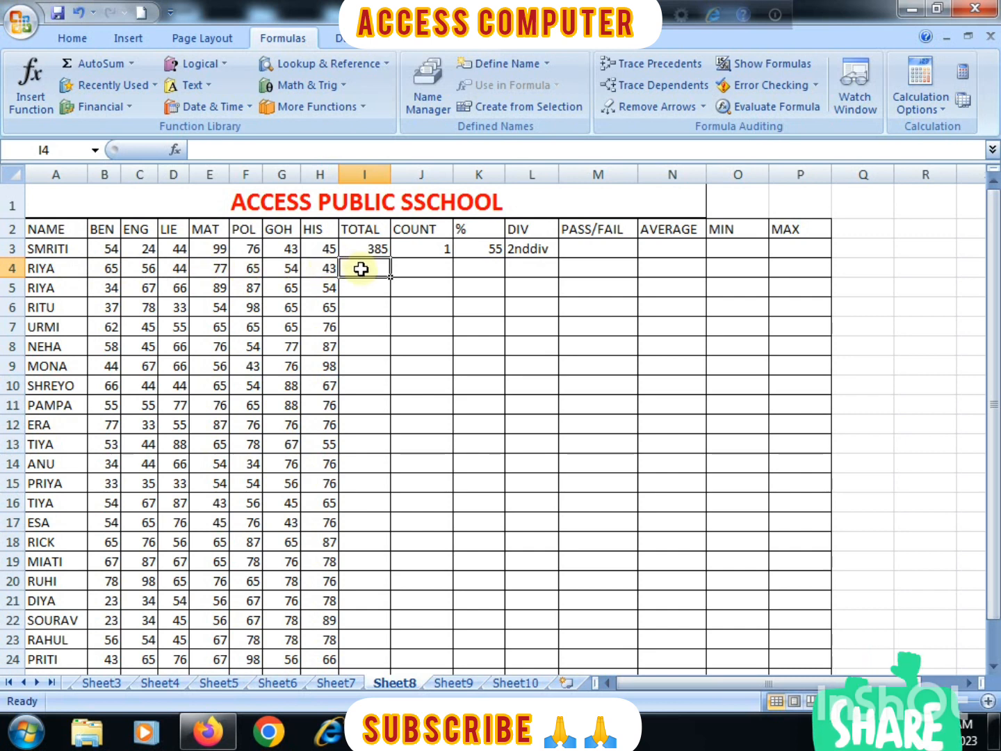
click(27, 111)
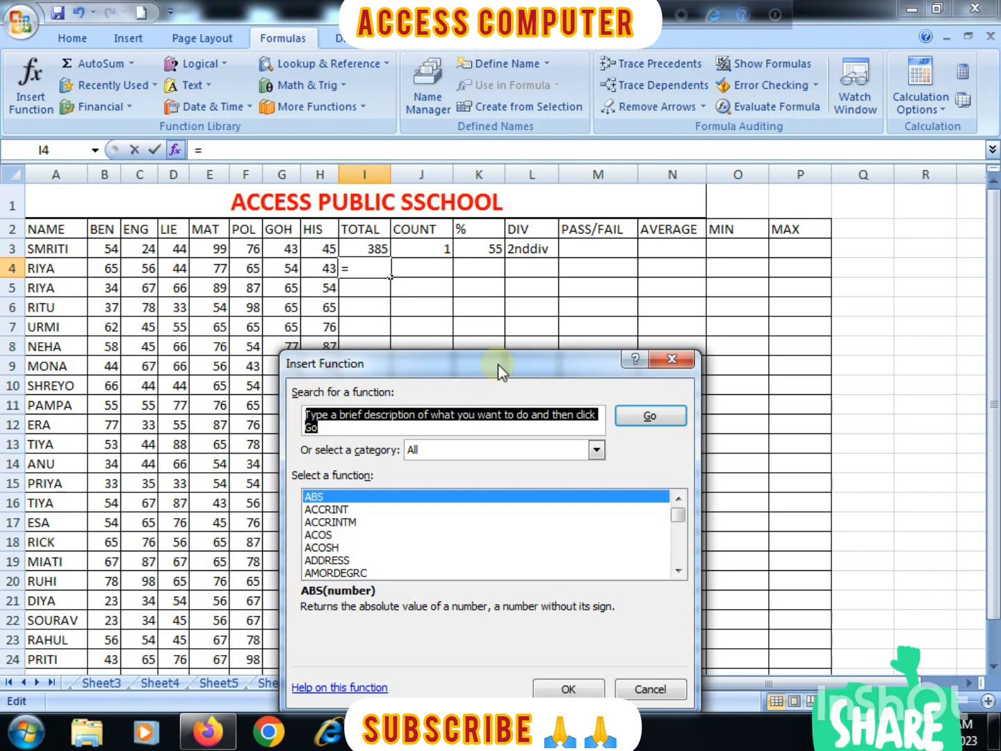
key(Delete)
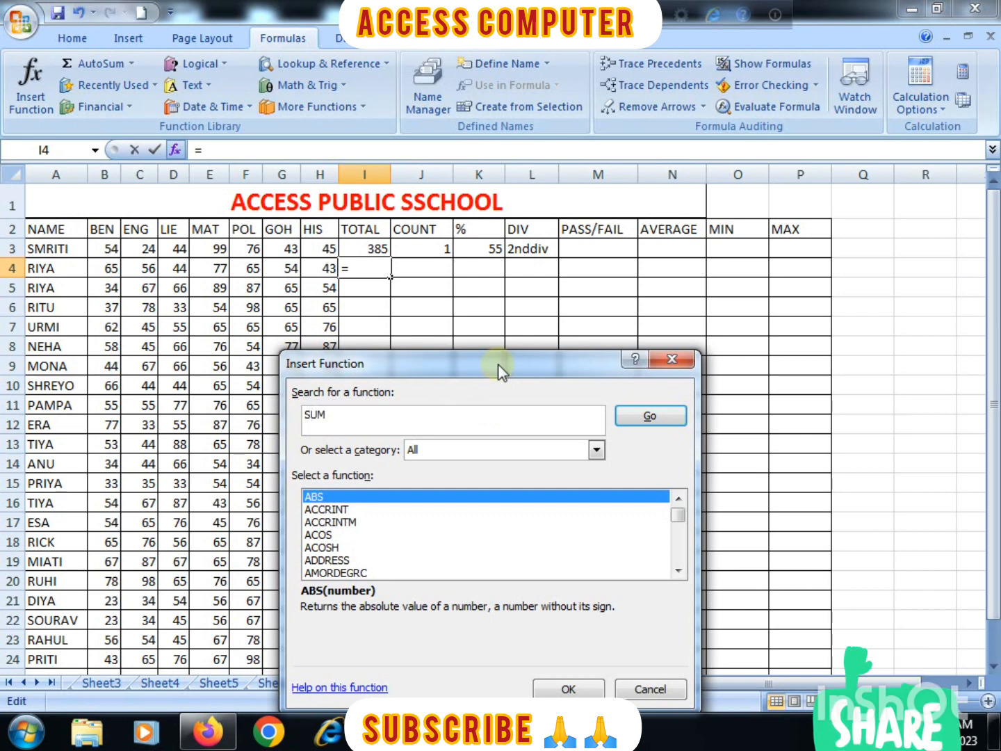
drag(497, 363, 483, 309)
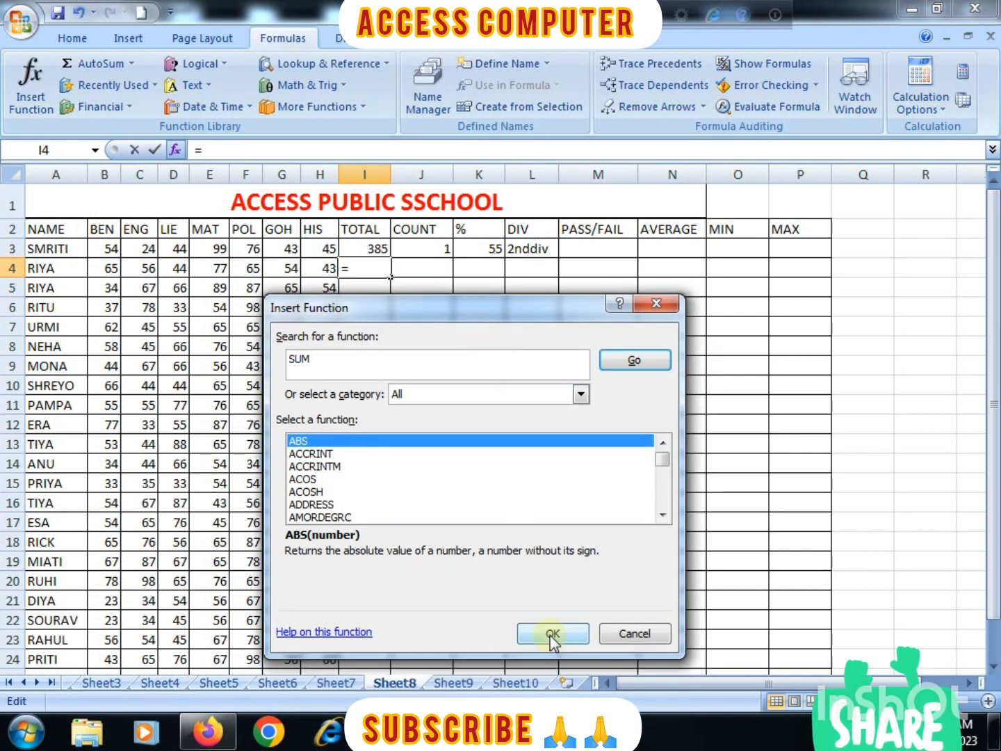
click(620, 366)
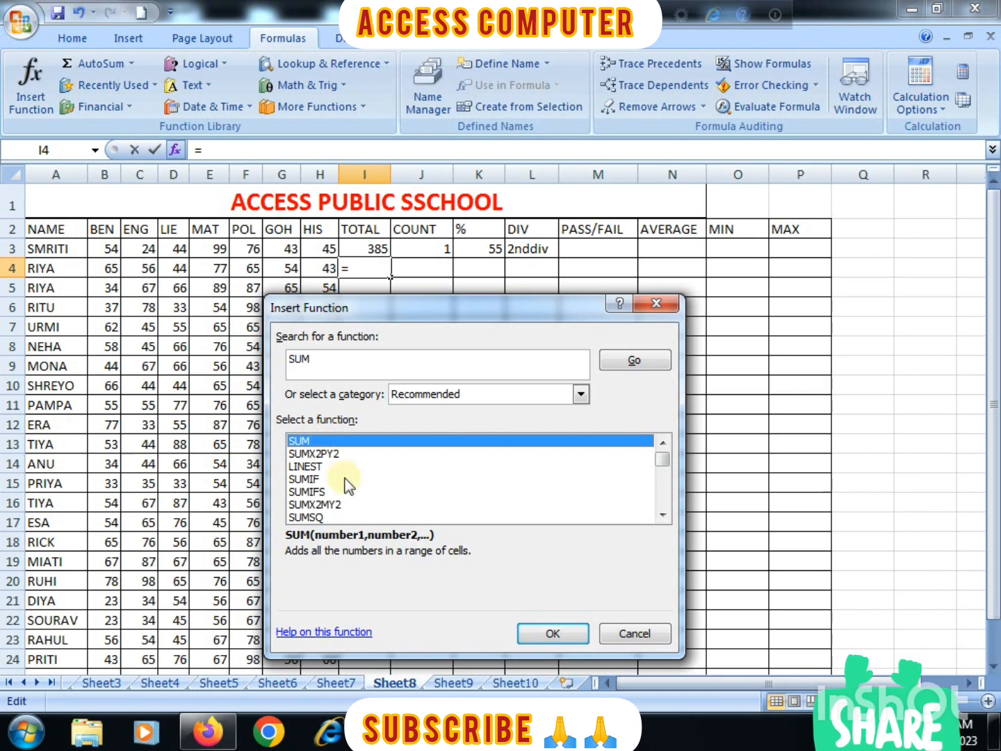
click(576, 632)
drag(383, 323, 459, 435)
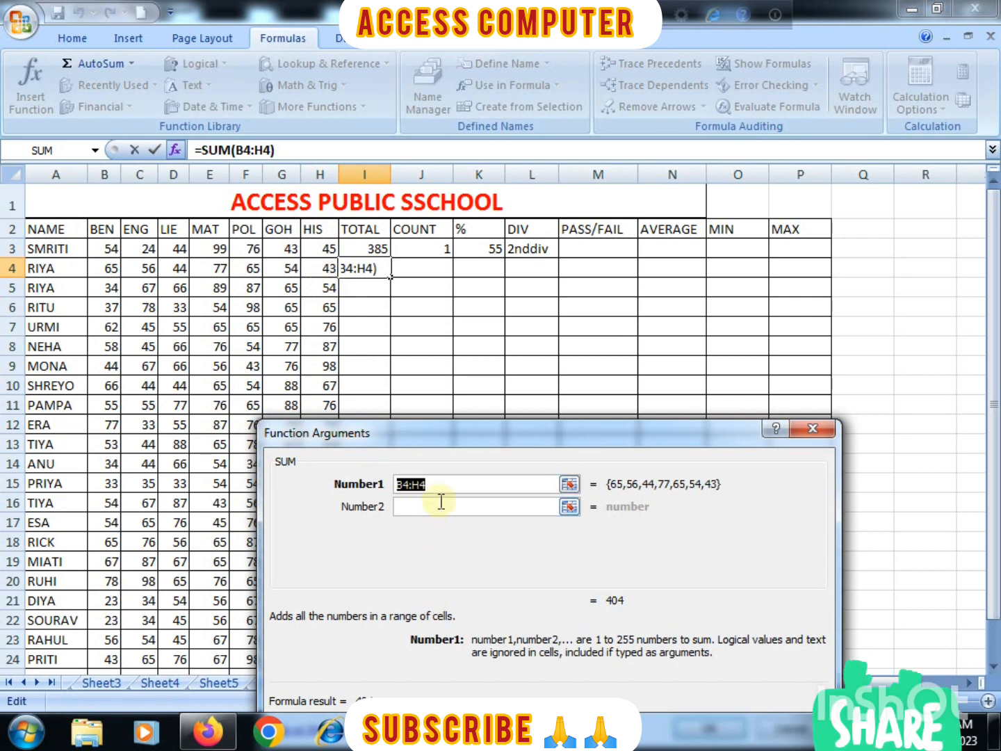
drag(448, 433, 452, 358)
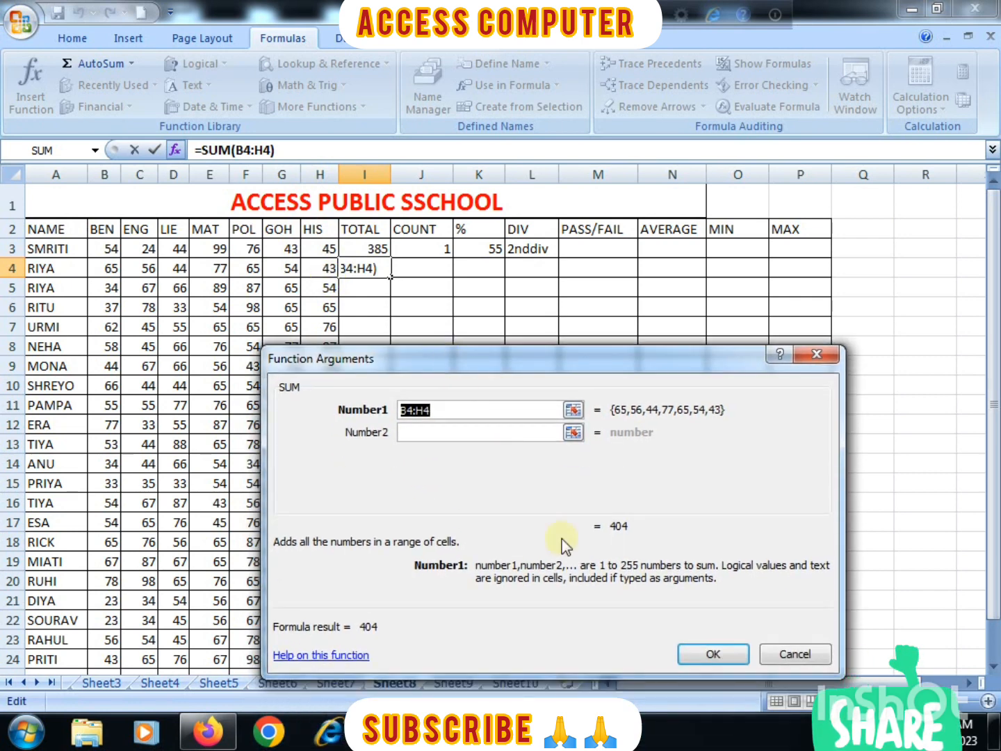
click(713, 654)
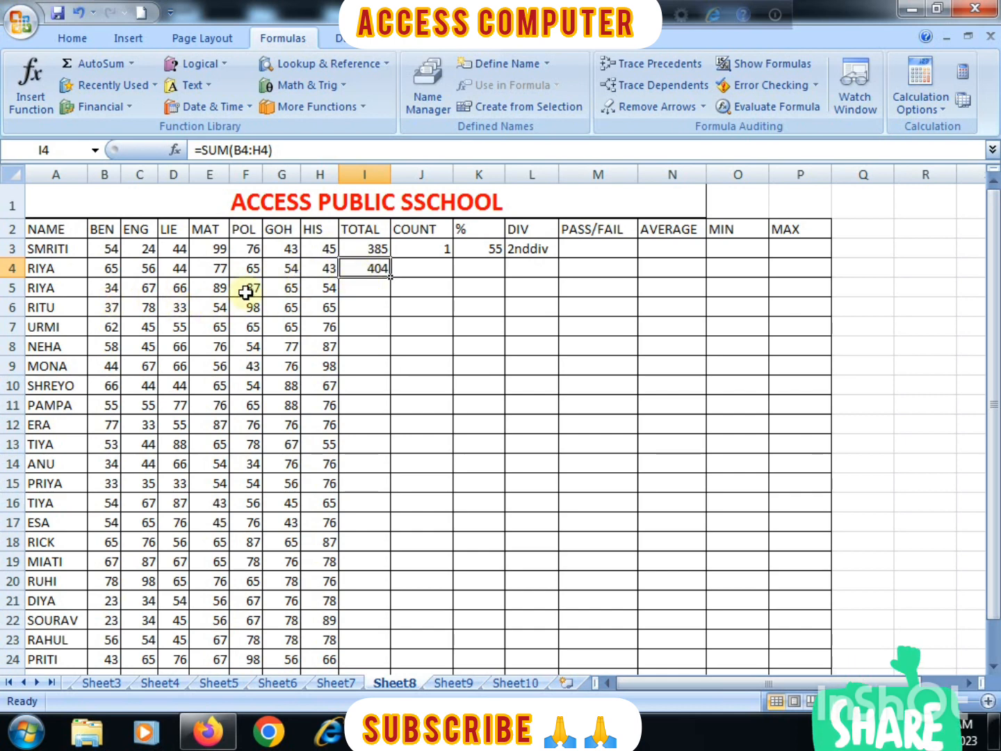
- Insert the SUM function in TOTAL cell I5 with the range B5:H5 as its argument
click(355, 286)
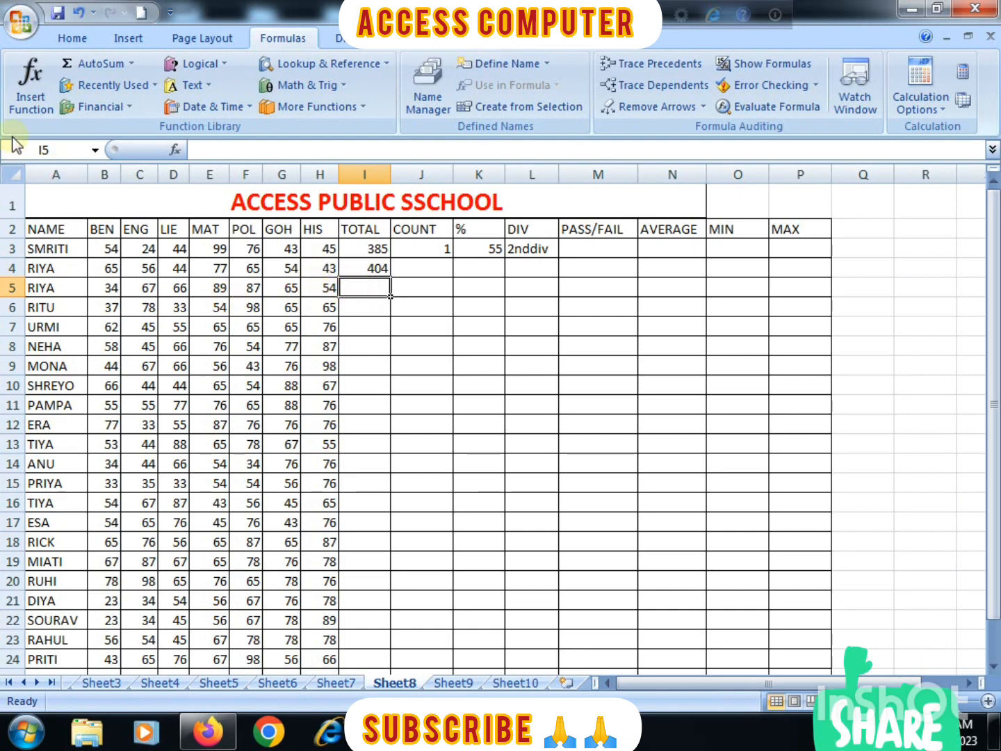
click(30, 90)
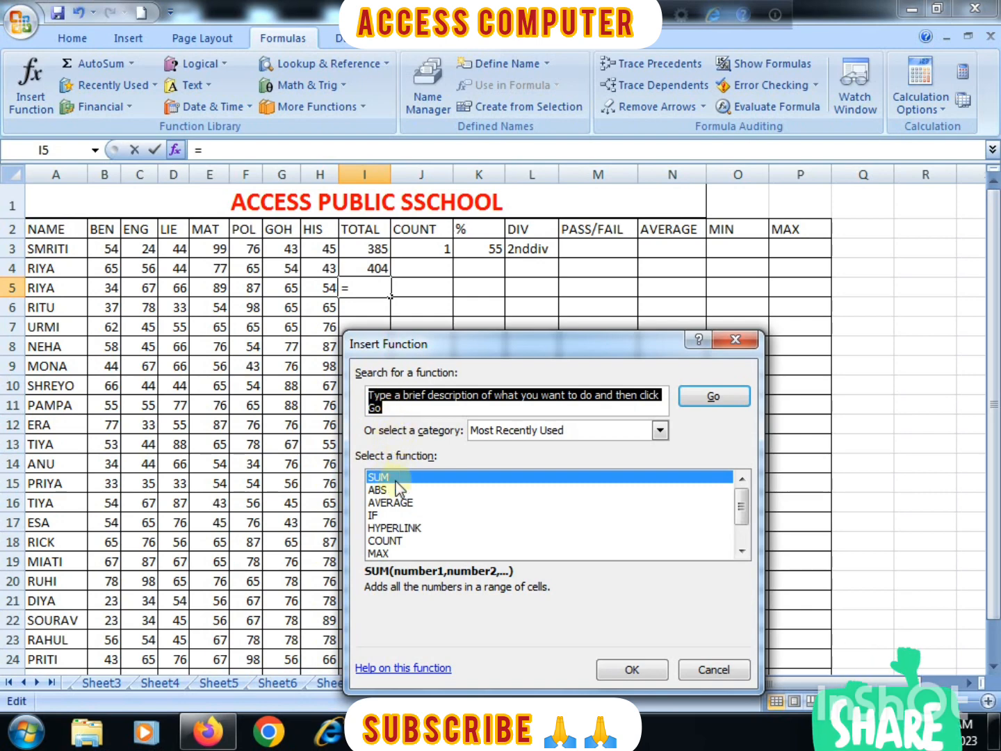
click(632, 669)
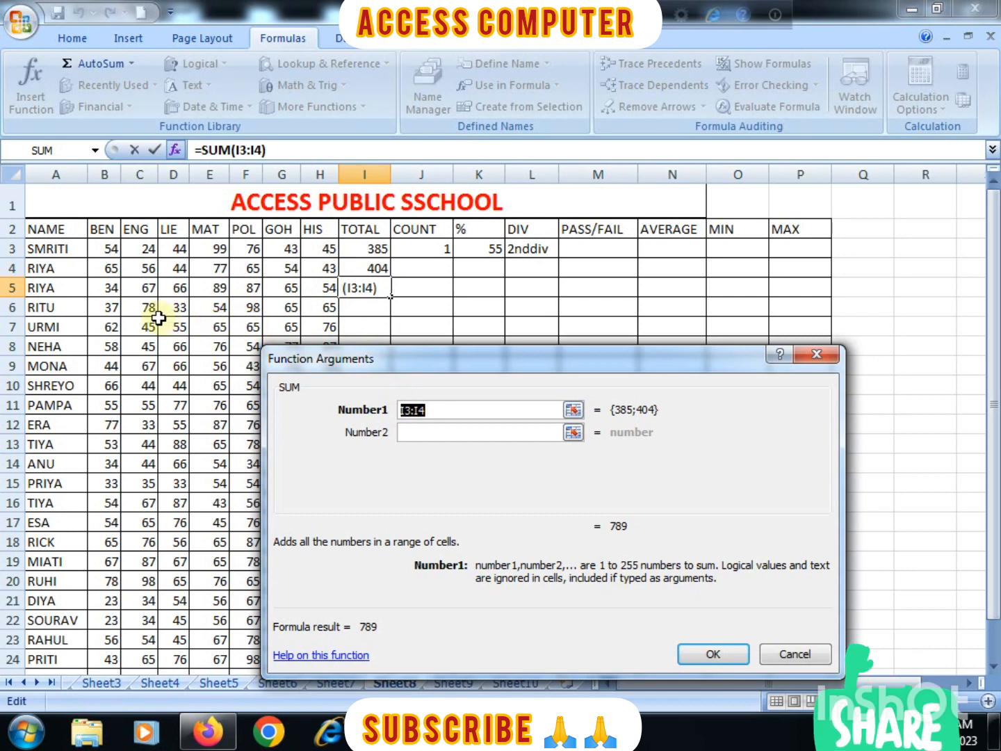
drag(110, 285, 328, 297)
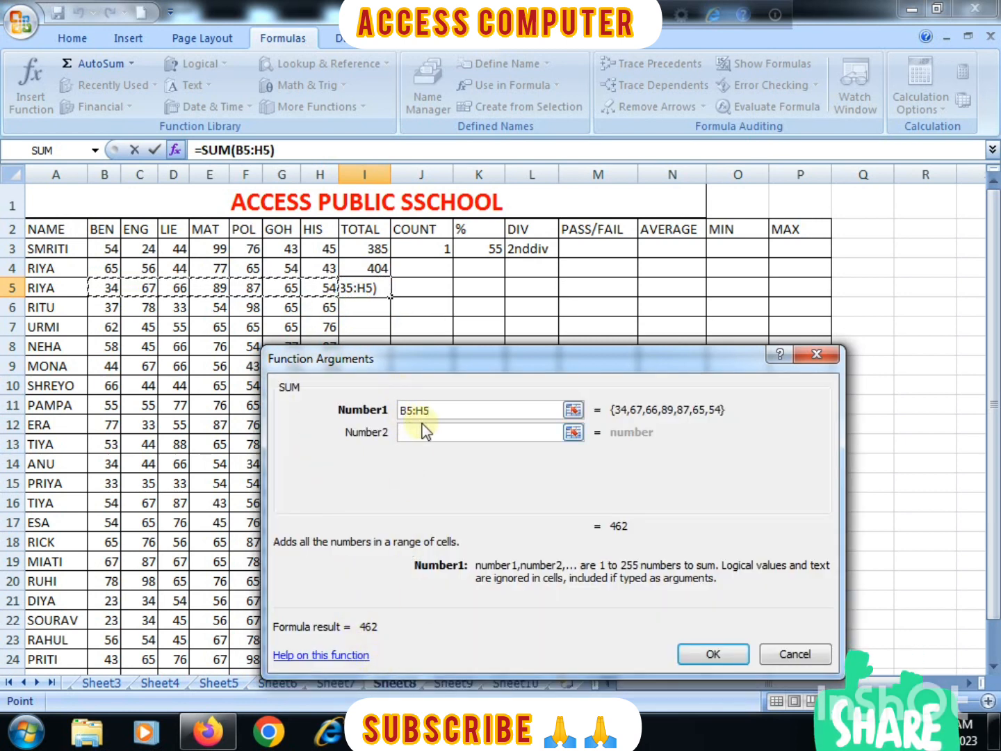
click(721, 657)
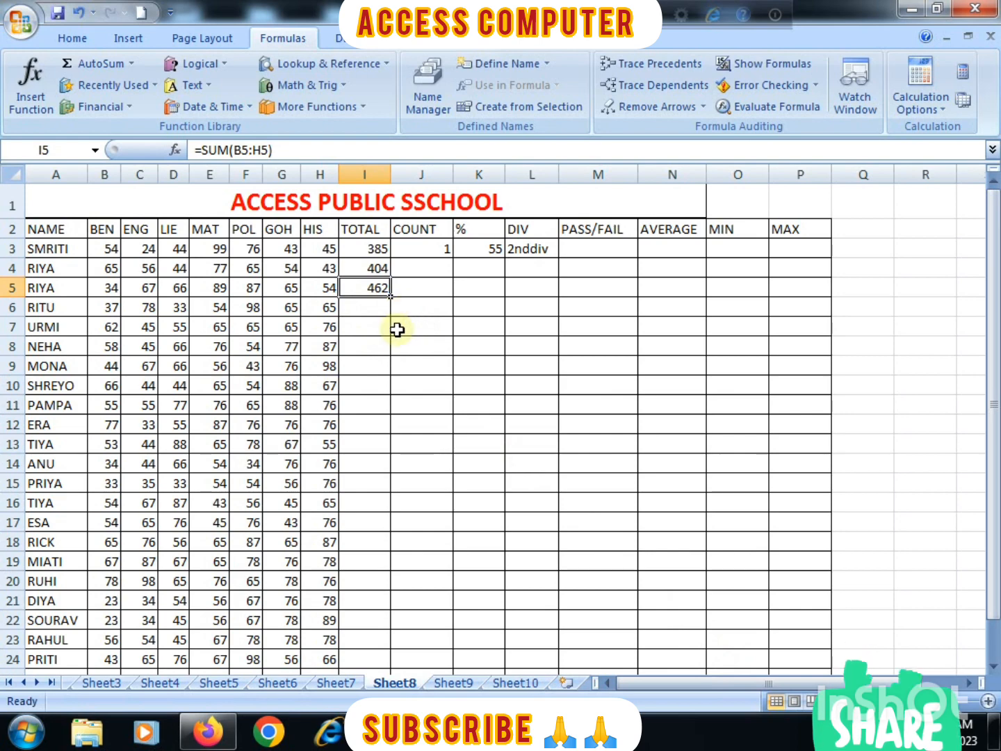
scroll(328, 465, down, 1)
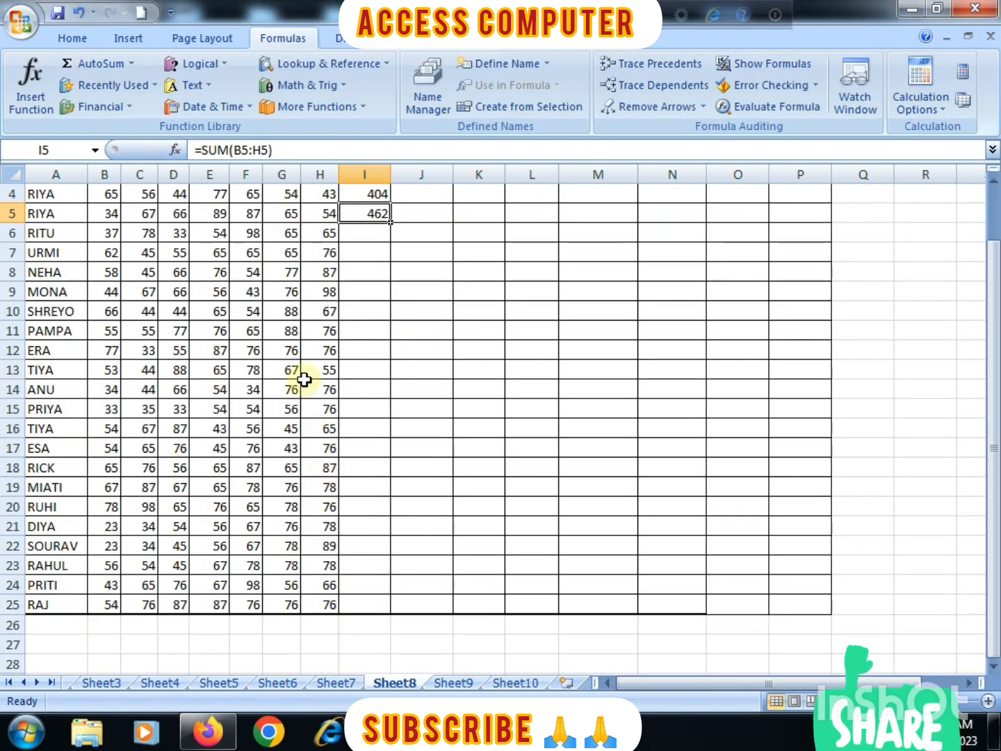
- Fill the SUM formula from TOTAL cell I5 down to I25 for the remaining students
scroll(304, 379, up, 1)
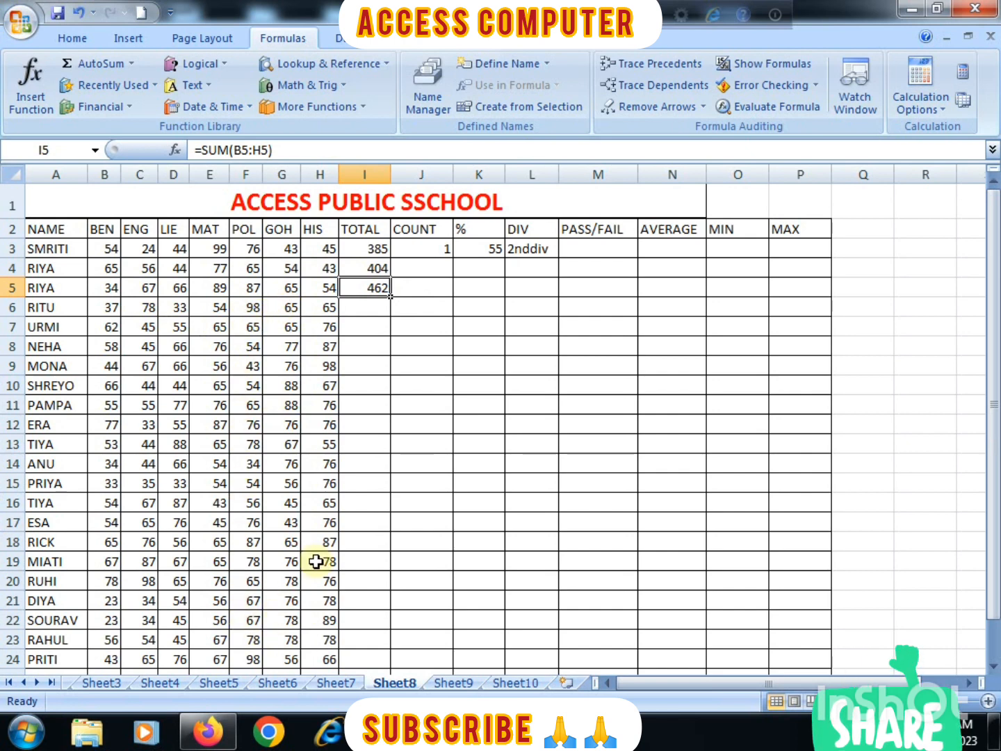
click(374, 321)
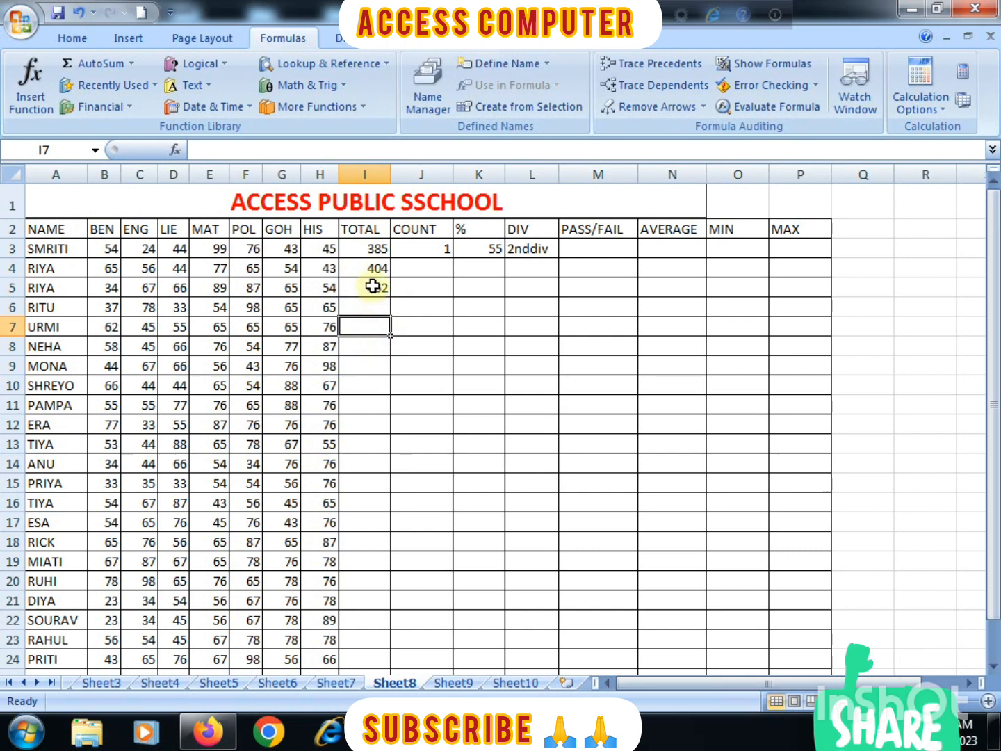
click(373, 286)
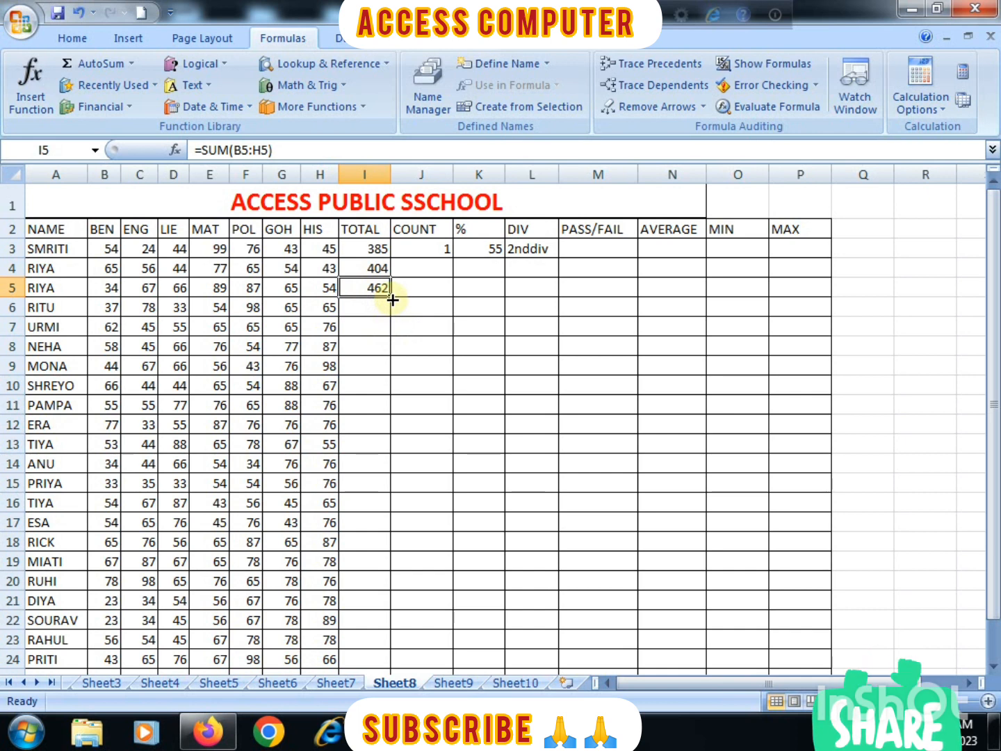
drag(392, 299, 384, 646)
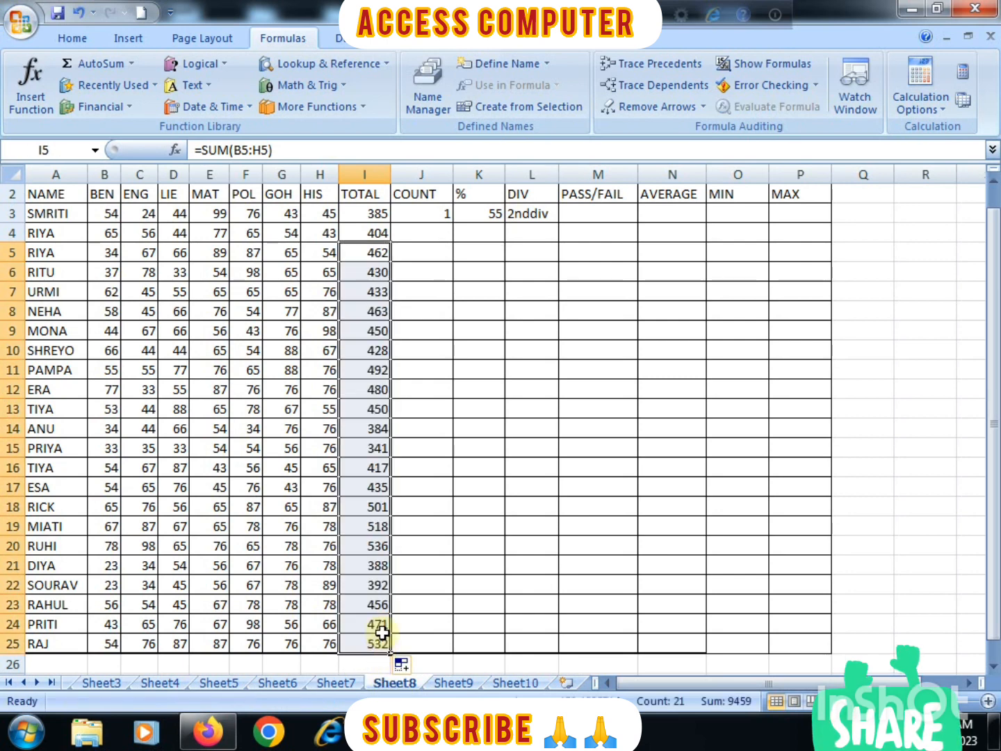
scroll(368, 361, up, 1)
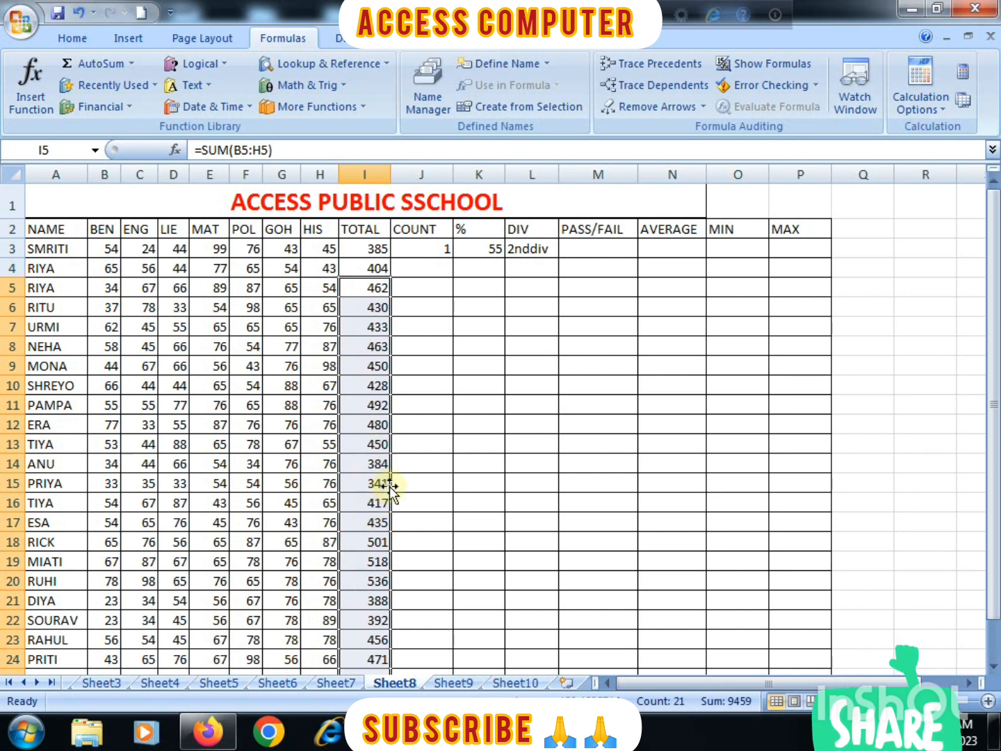
click(370, 407)
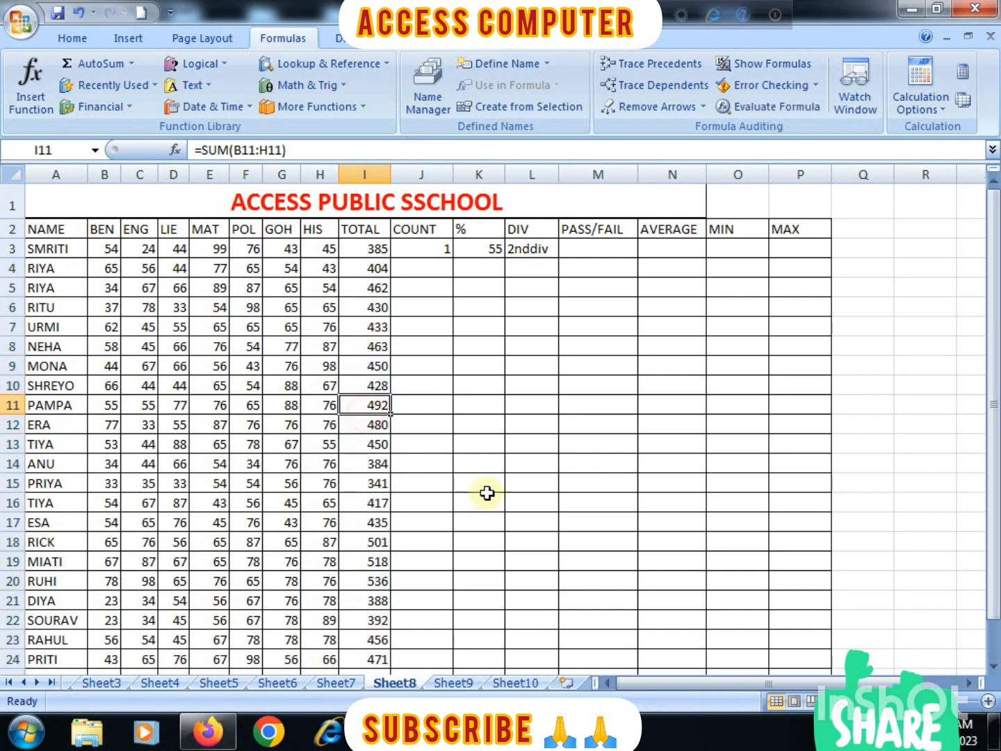
- Insert the AVERAGE function in cell N3 of the AVERAGE column with the range B3:H3 as its argument
click(672, 251)
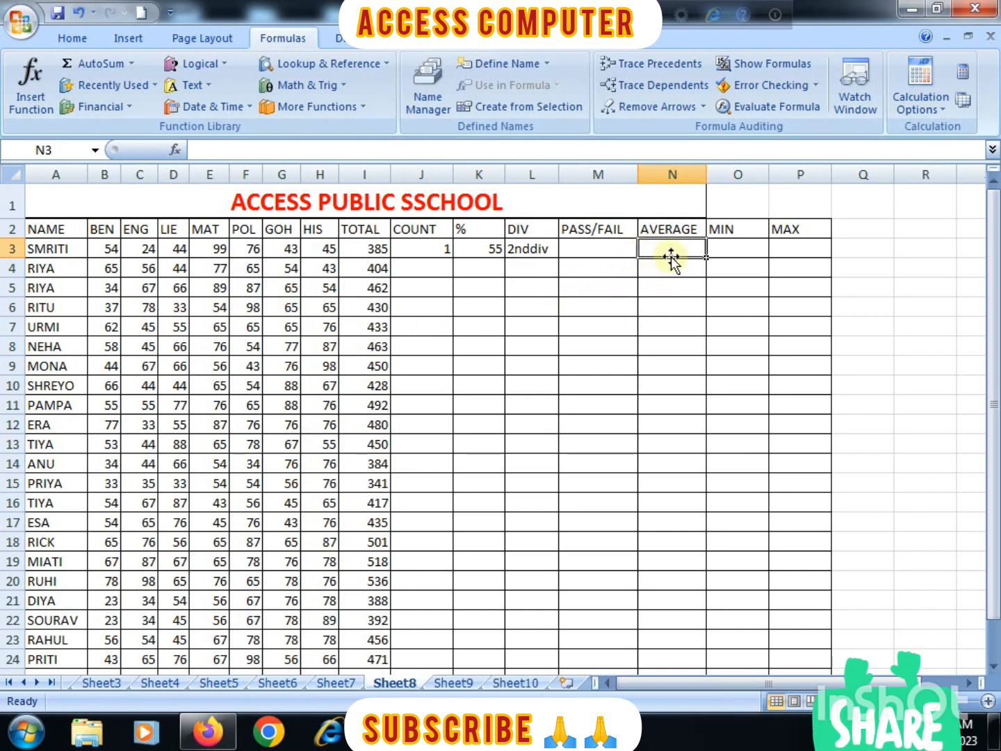
click(46, 103)
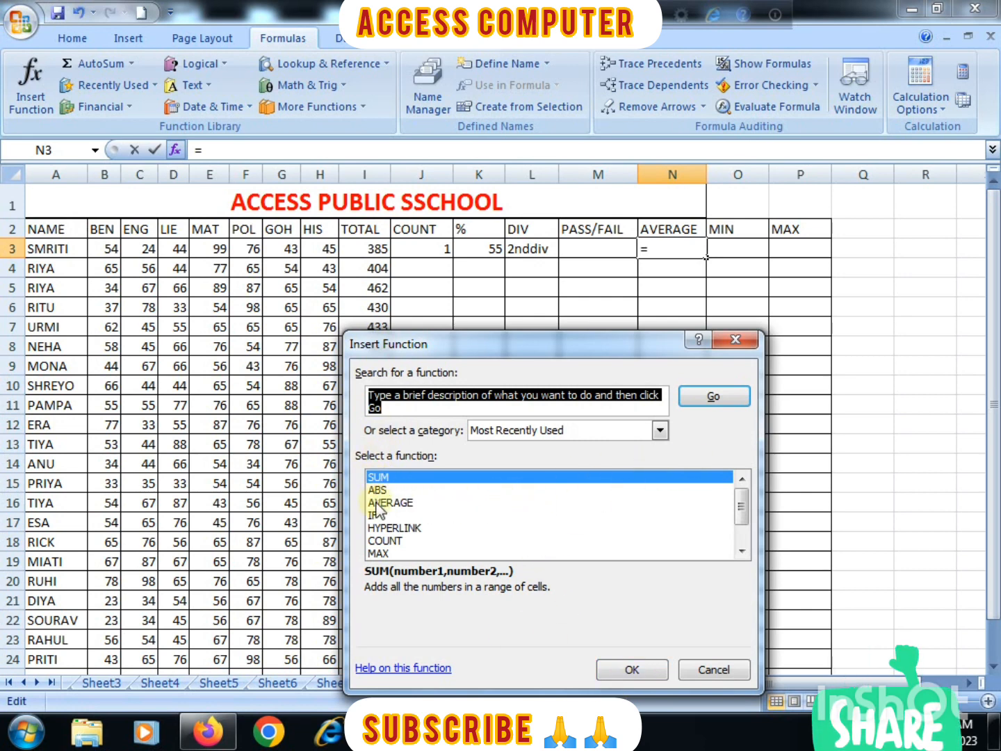
click(376, 503)
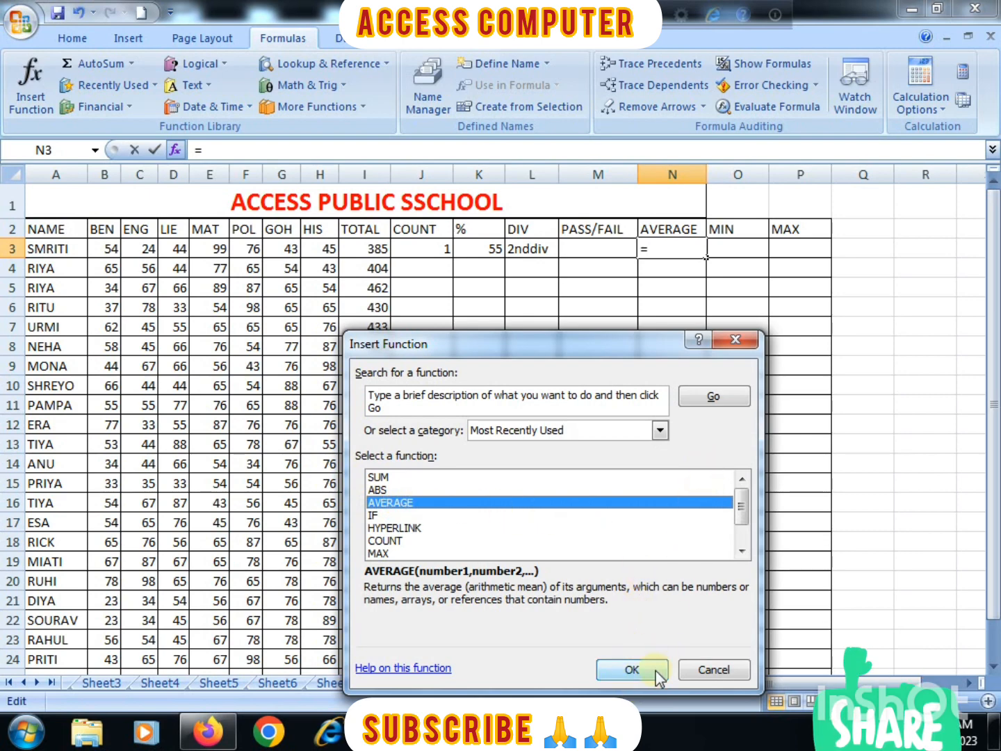
click(631, 669)
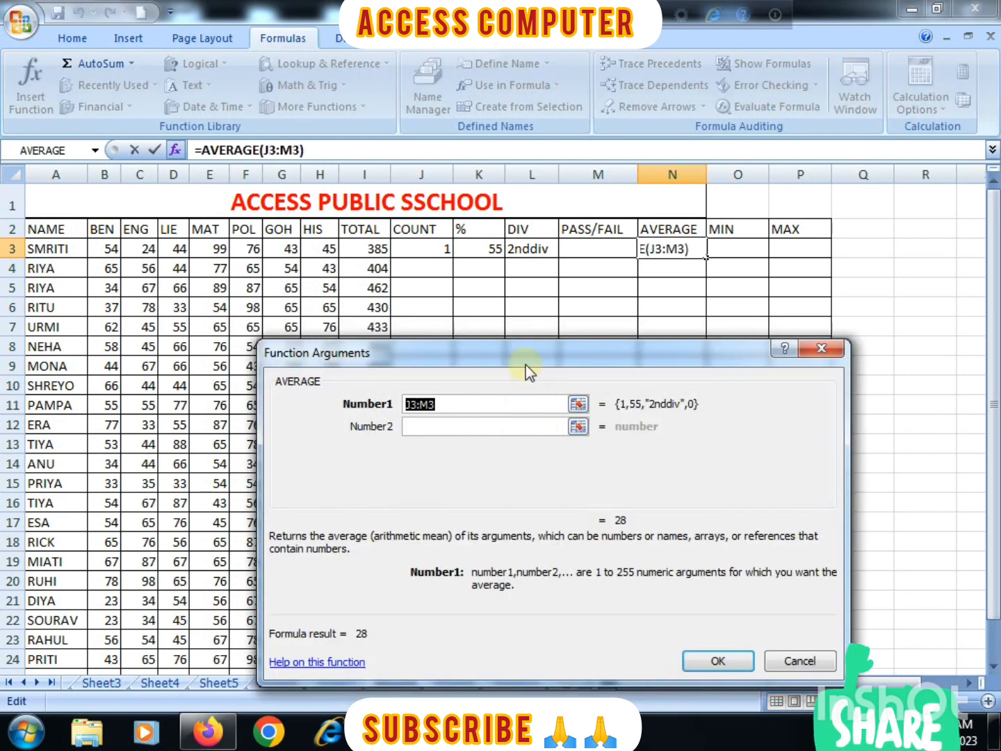
drag(526, 369, 514, 405)
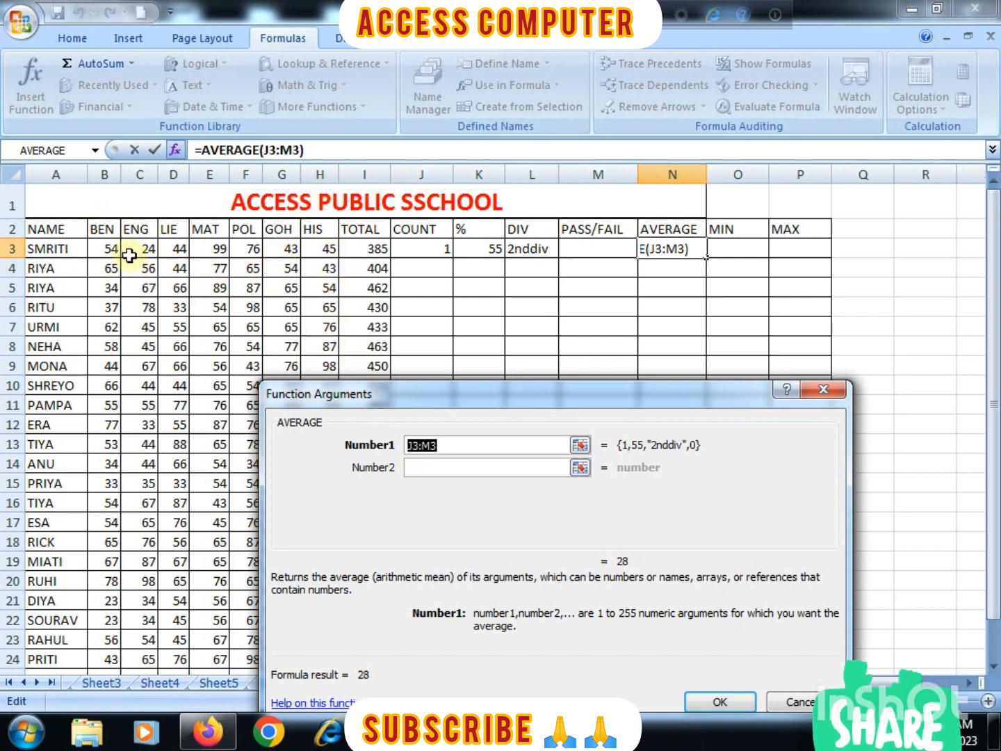
drag(113, 251, 333, 255)
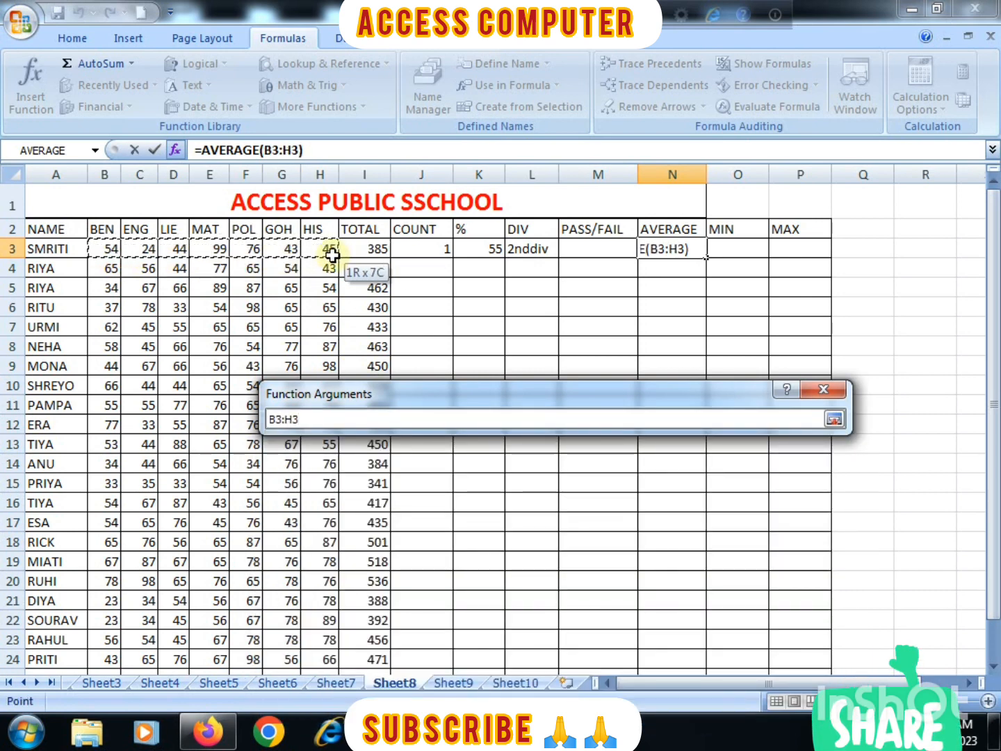
drag(333, 255, 331, 256)
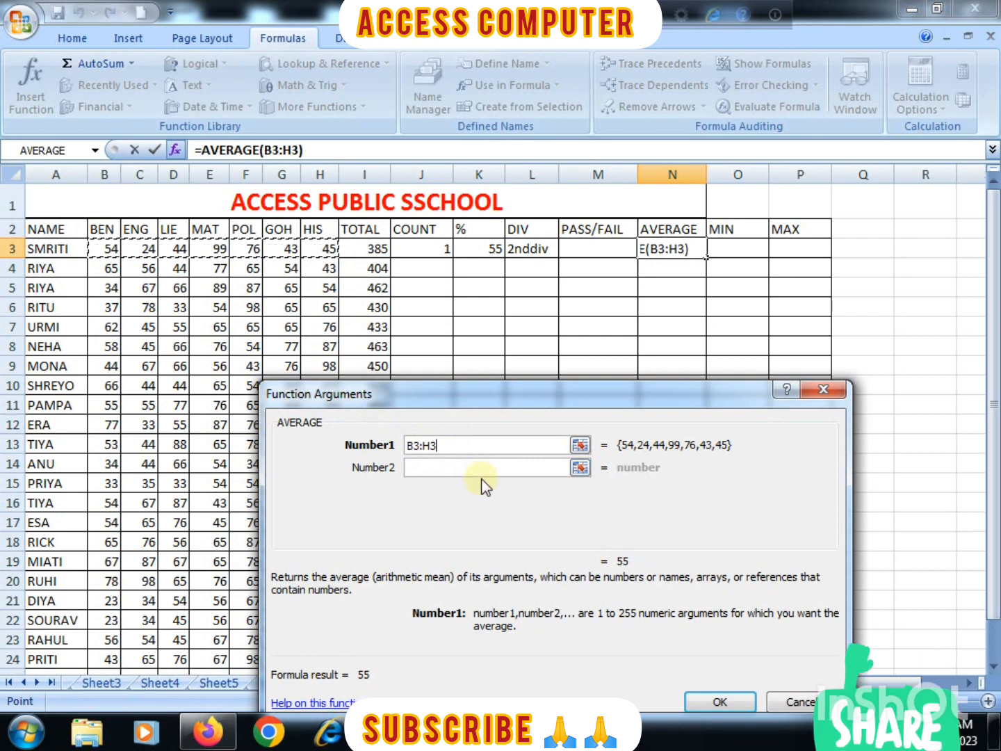
click(747, 697)
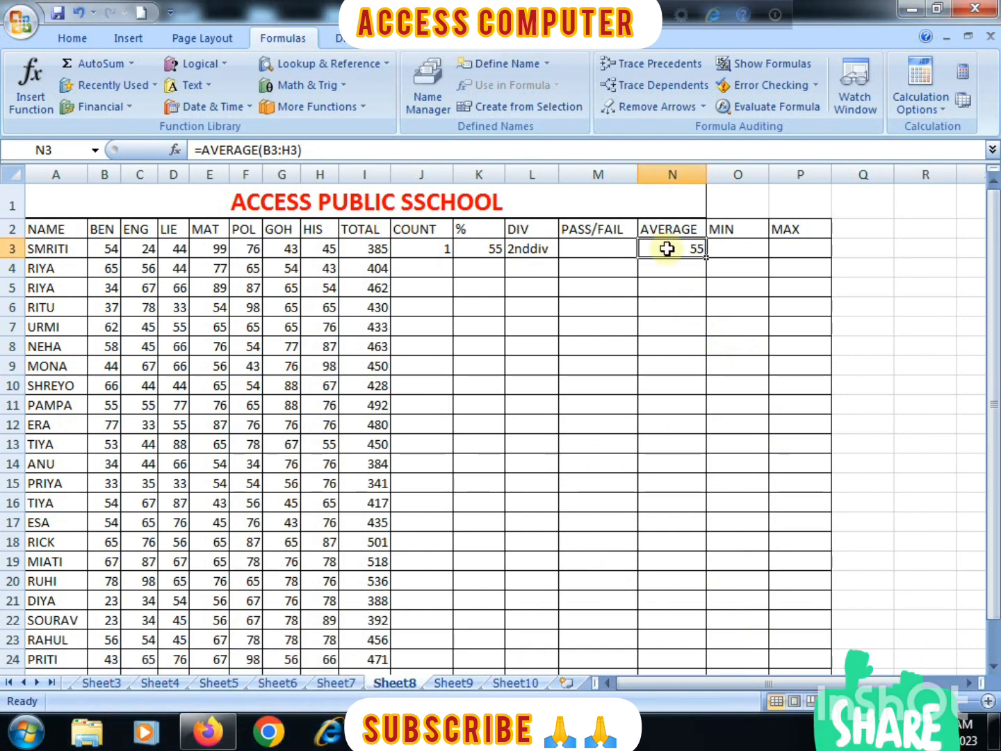
- Search for the MIN function and insert it in MIN column cell O3 over the range B3:H3
click(739, 247)
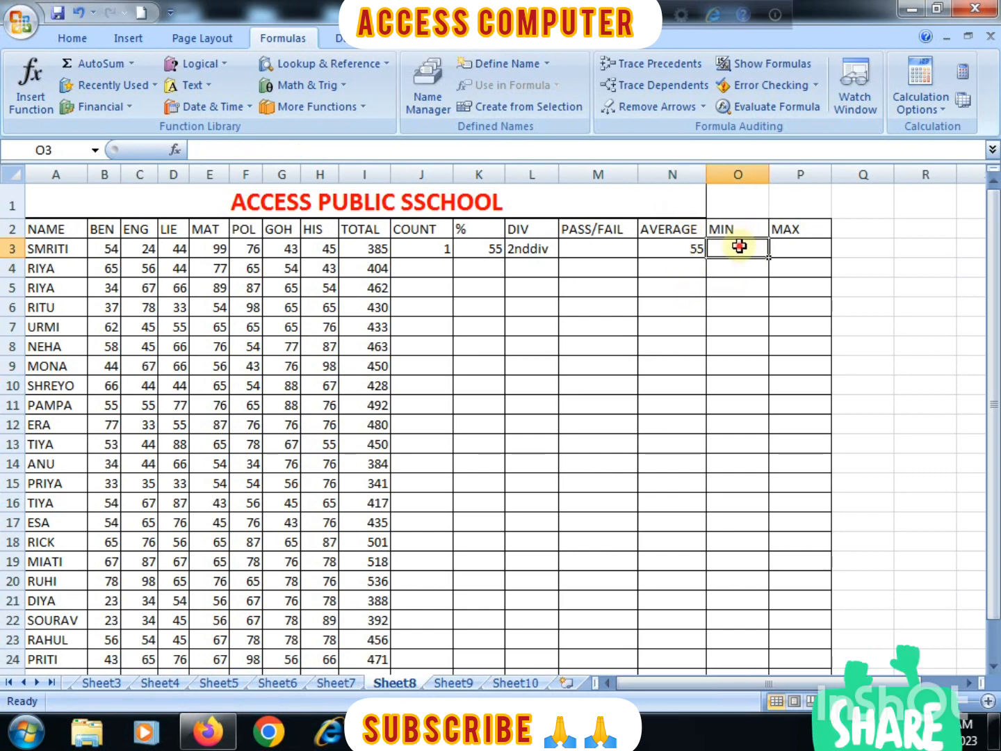
click(778, 249)
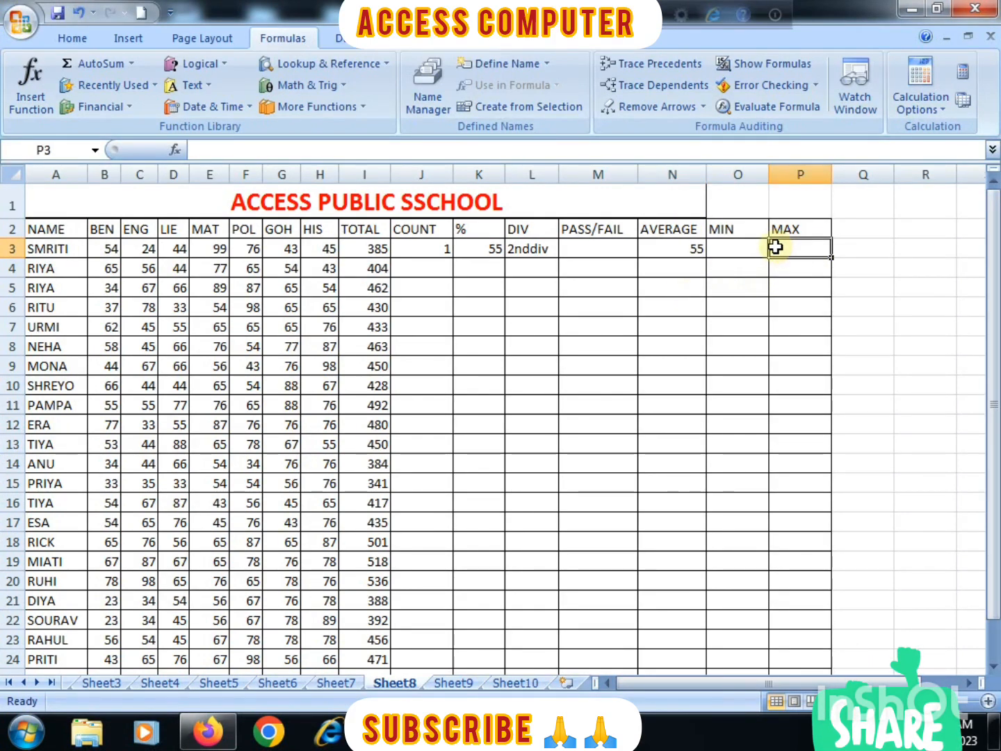
click(744, 248)
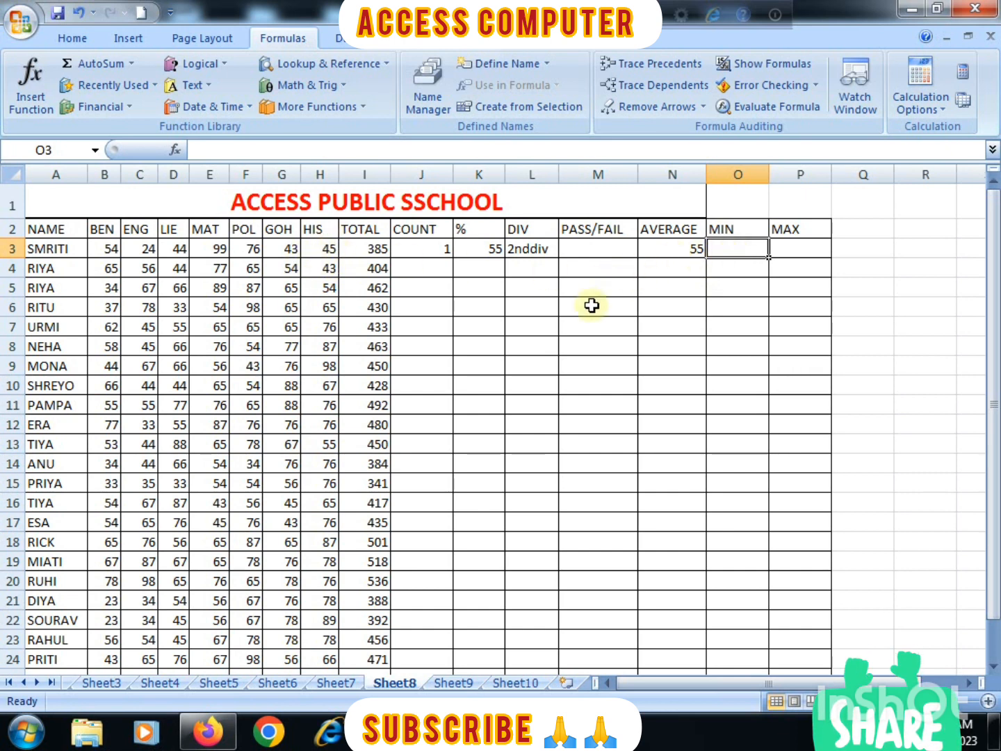
click(26, 102)
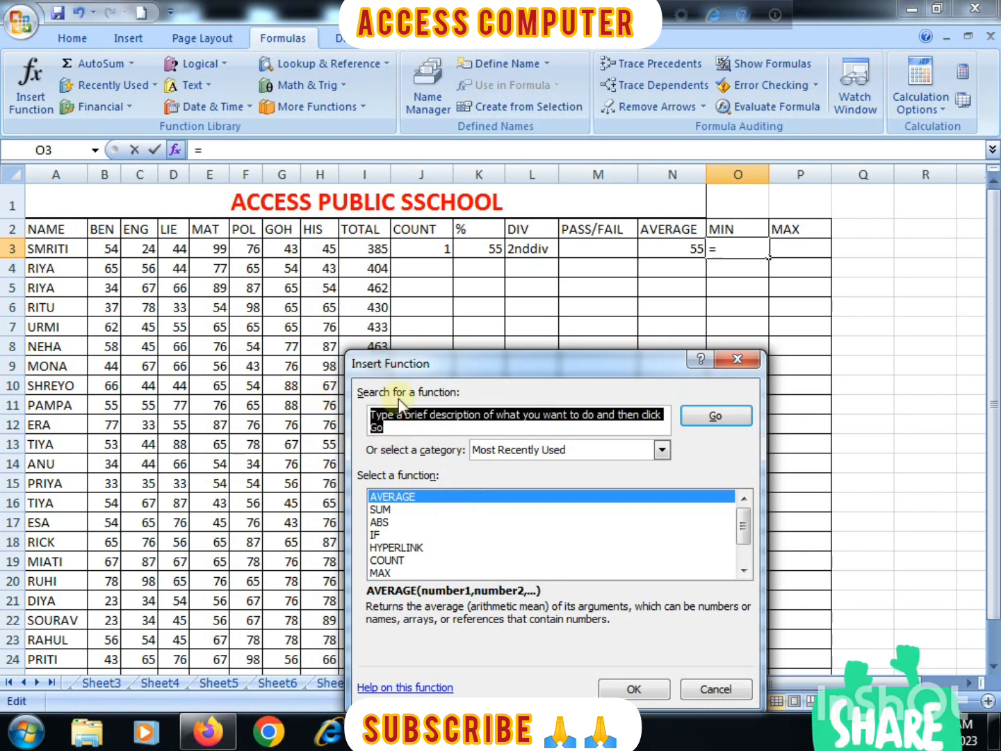
text(MIN)
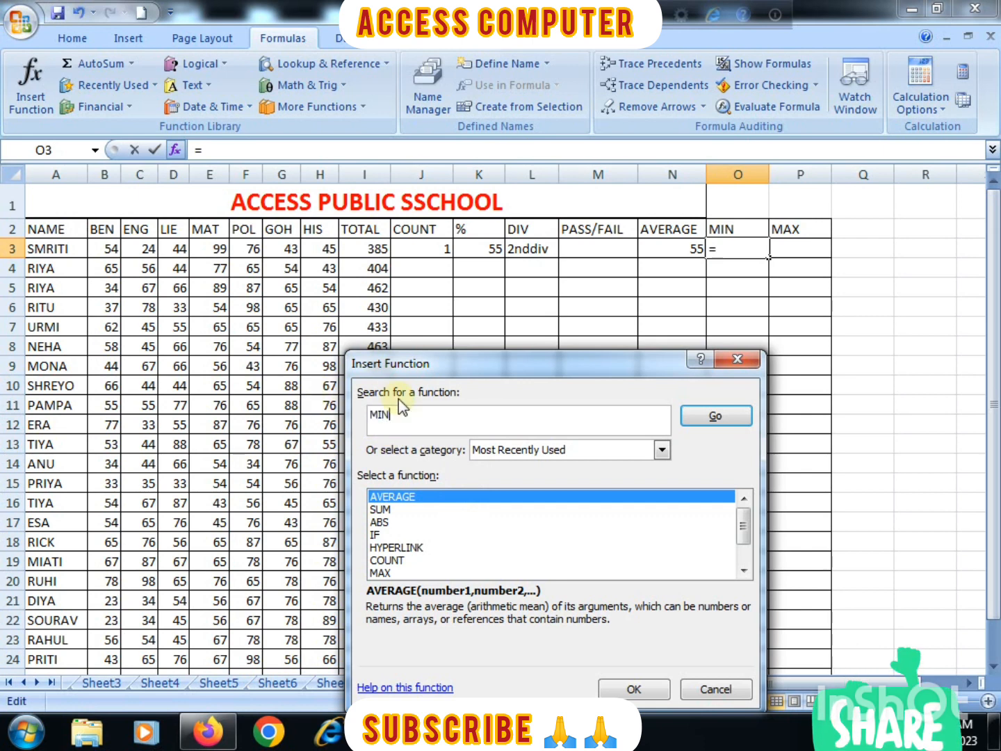
click(726, 415)
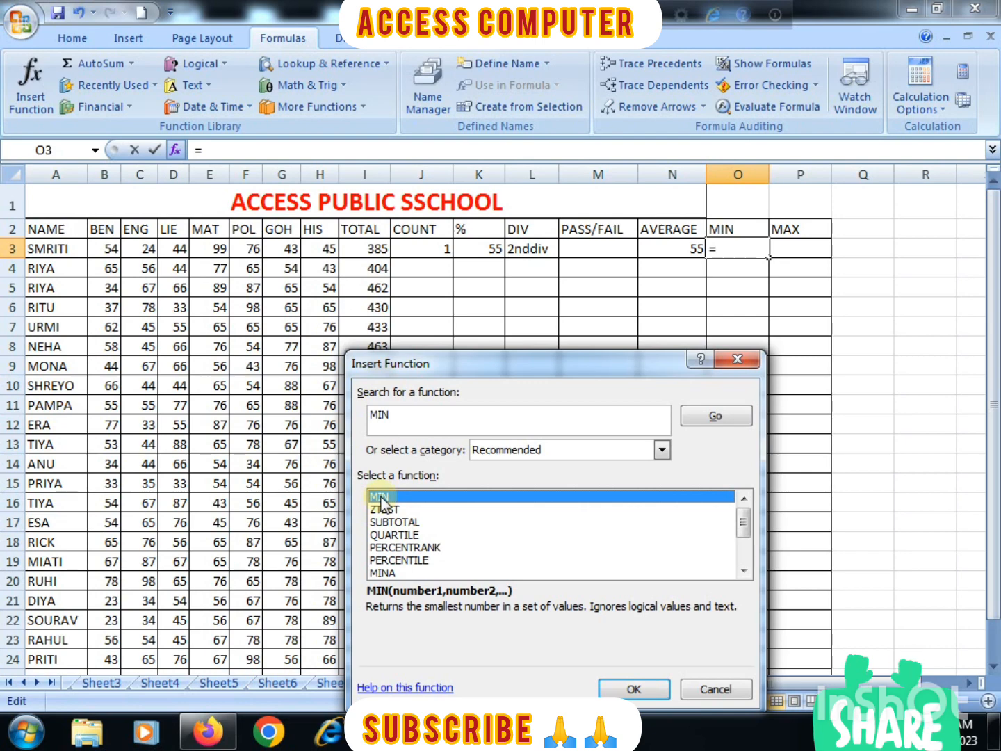
click(664, 688)
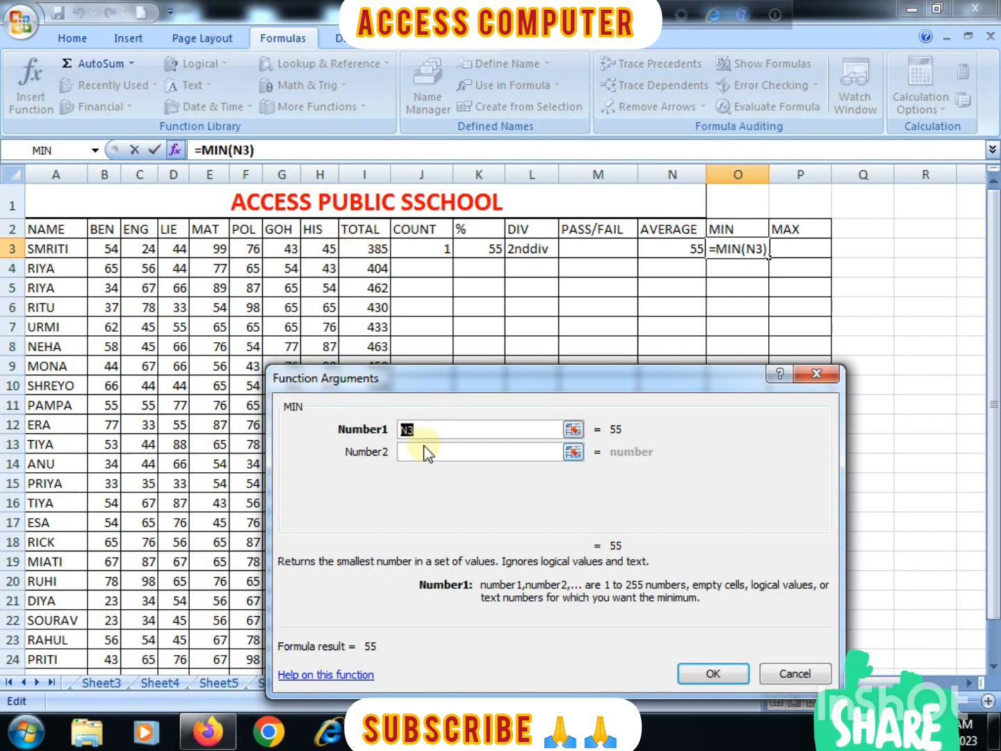
drag(105, 257, 312, 257)
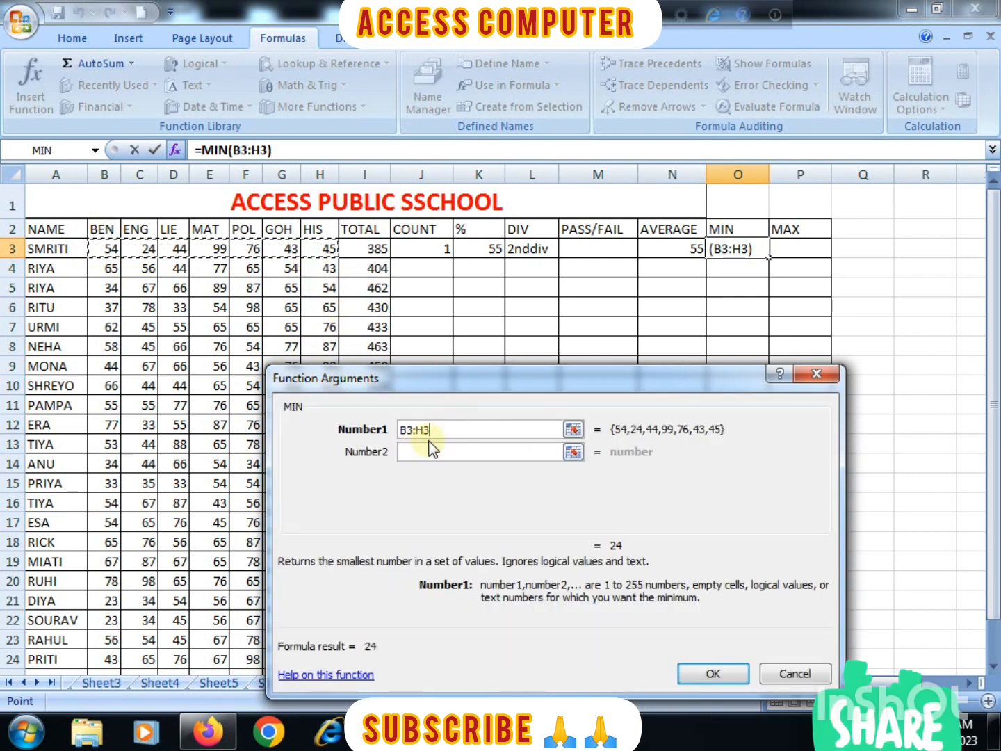
click(714, 674)
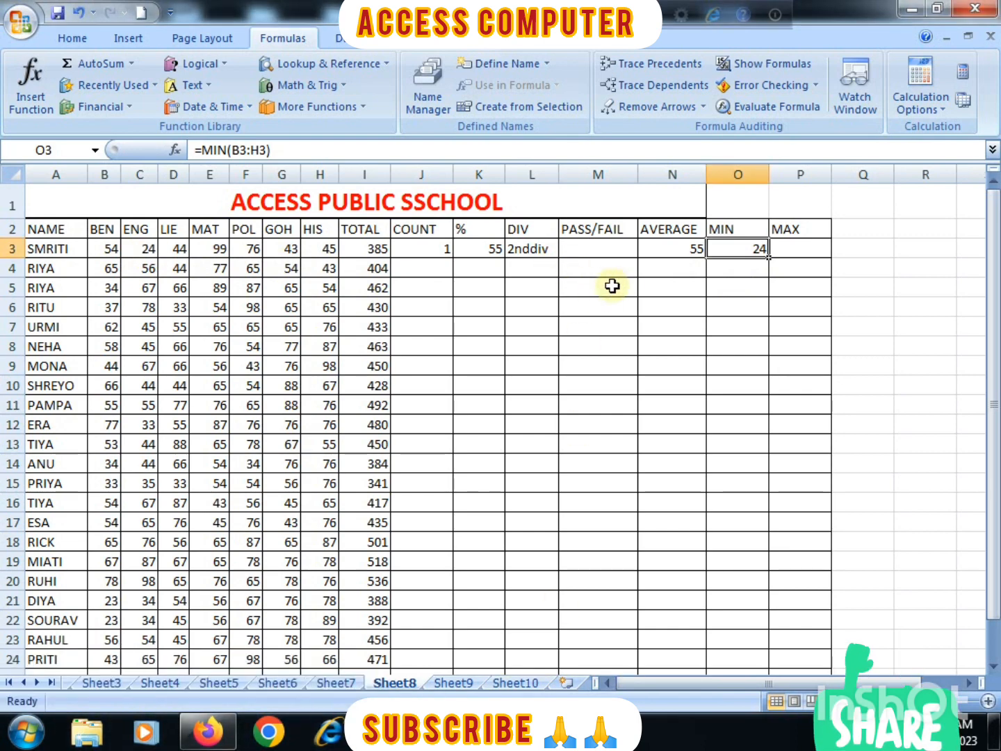
- Fill the AVERAGE formula from cell N3 down to N25
click(676, 250)
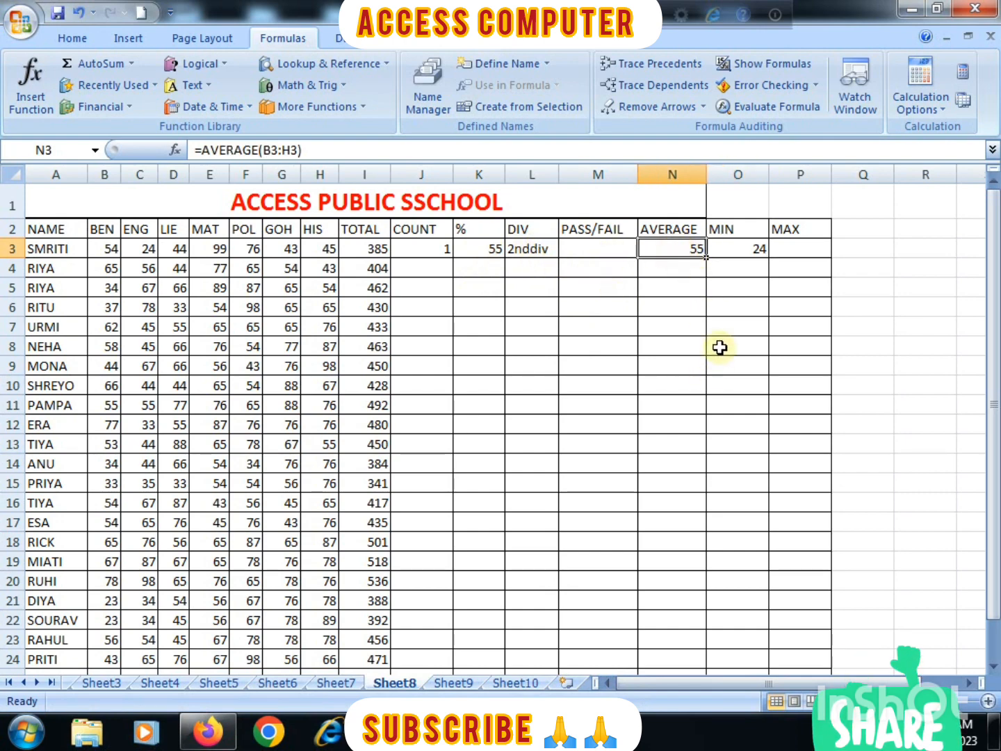
scroll(724, 281, down, 1)
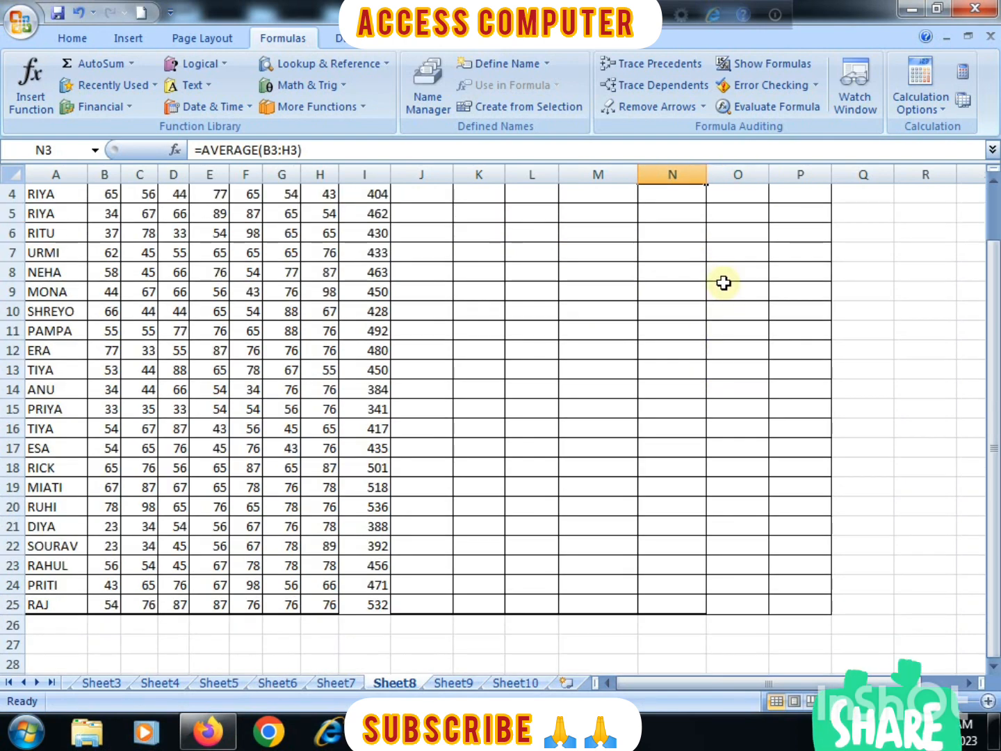
scroll(723, 281, up, 1)
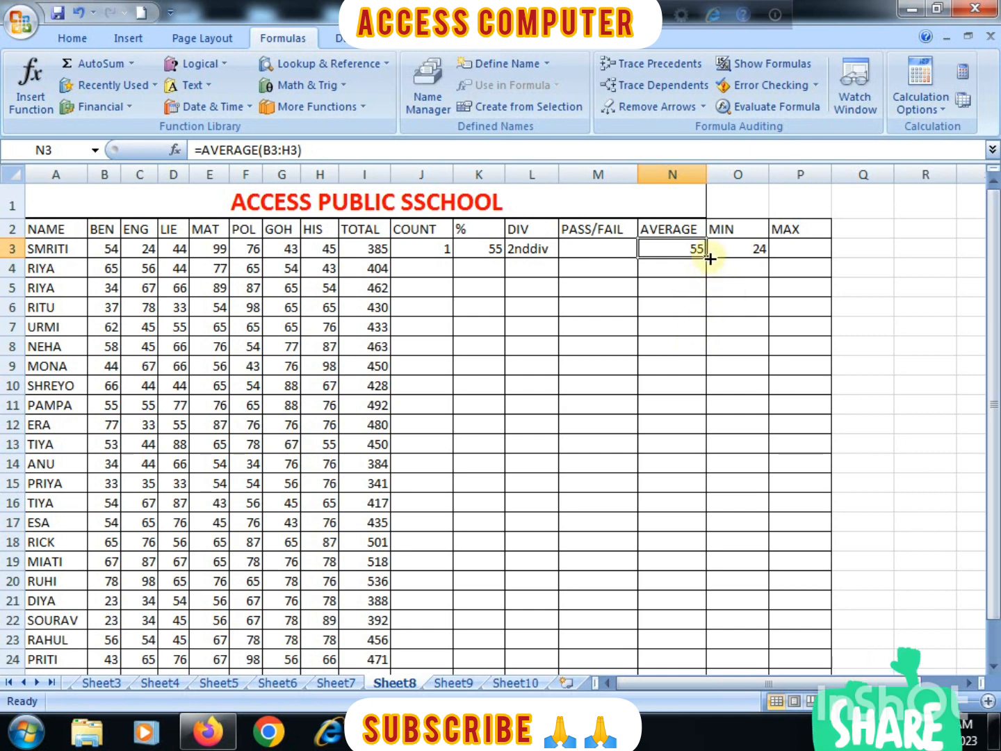
drag(709, 259, 690, 643)
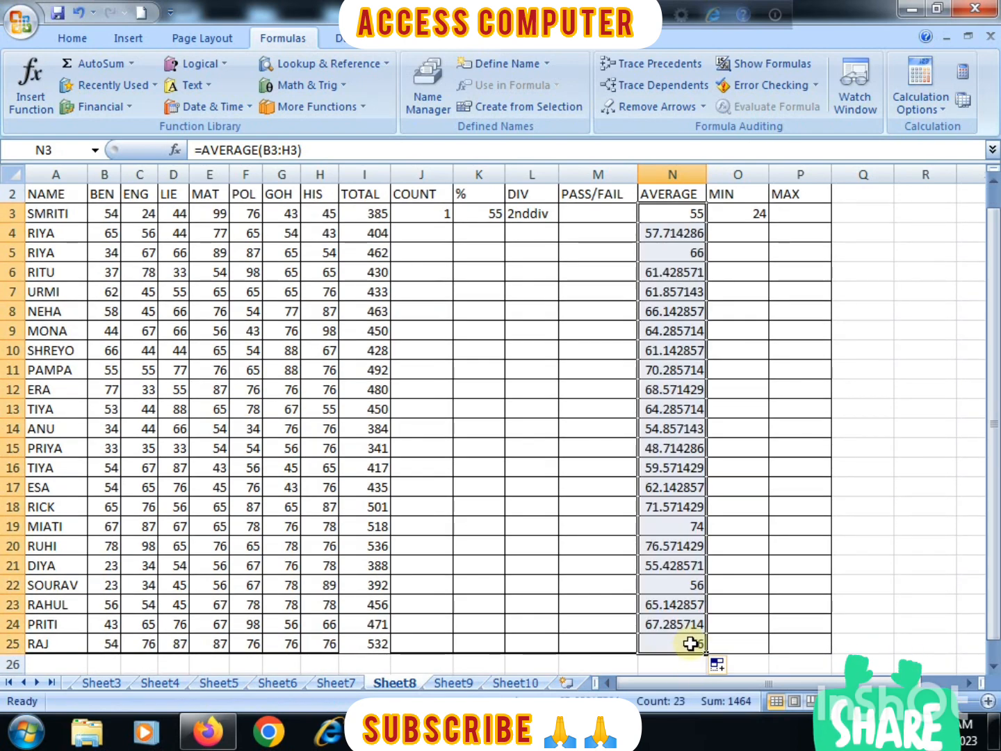
scroll(690, 643, up, 1)
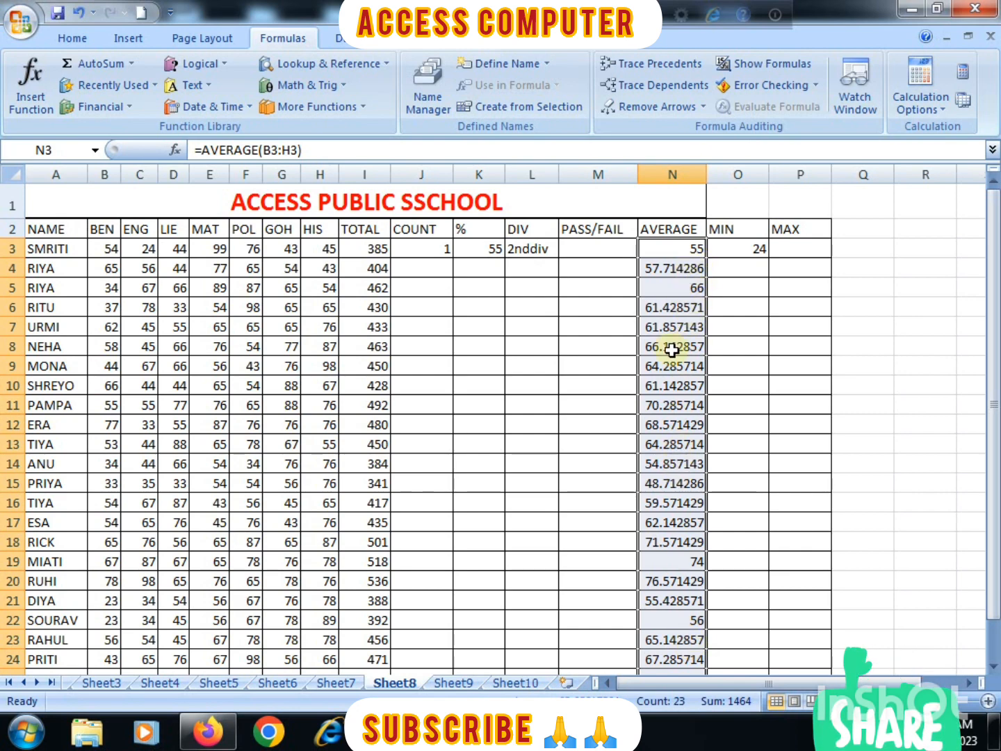
- Format the averages in N3:N25 to show two decimal places
click(72, 40)
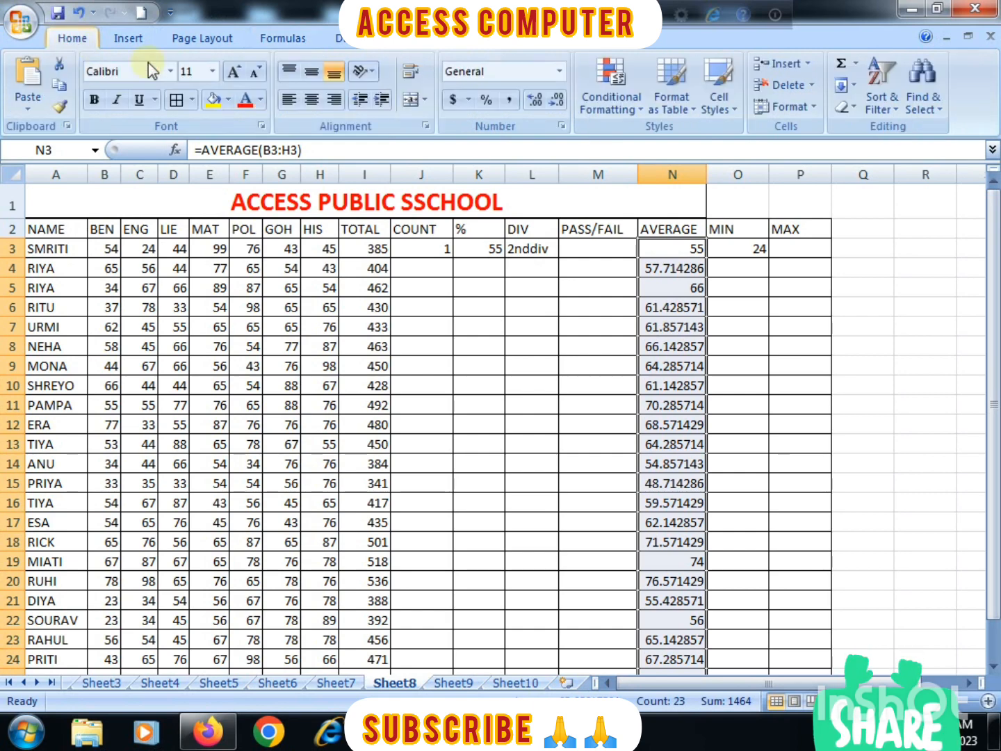
click(538, 103)
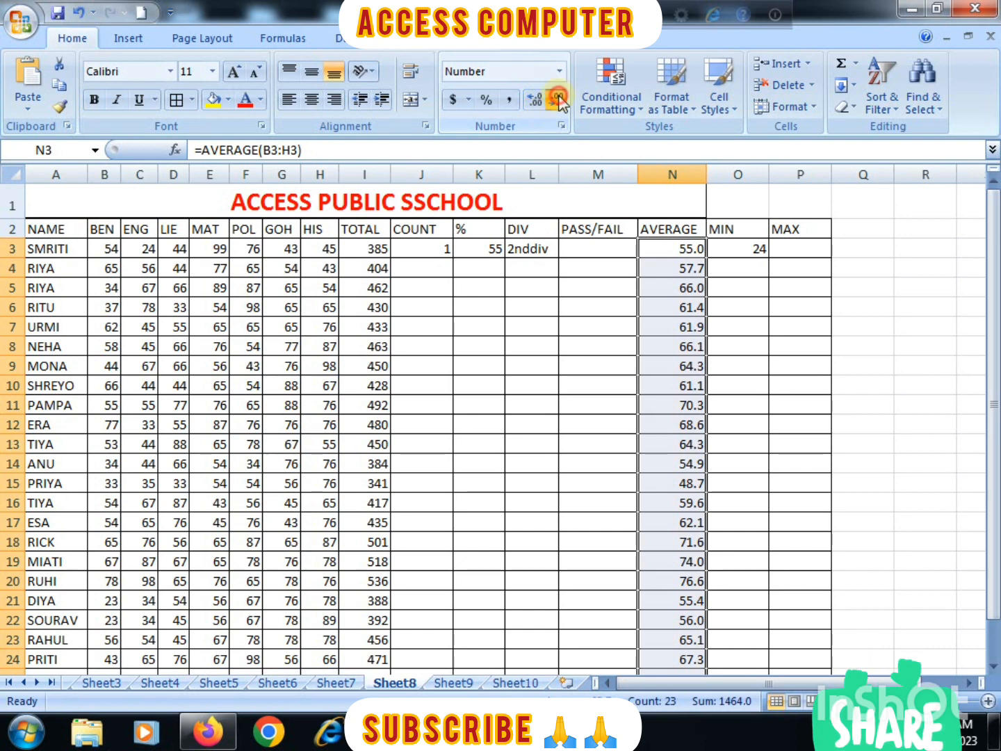
click(558, 100)
click(536, 103)
click(536, 102)
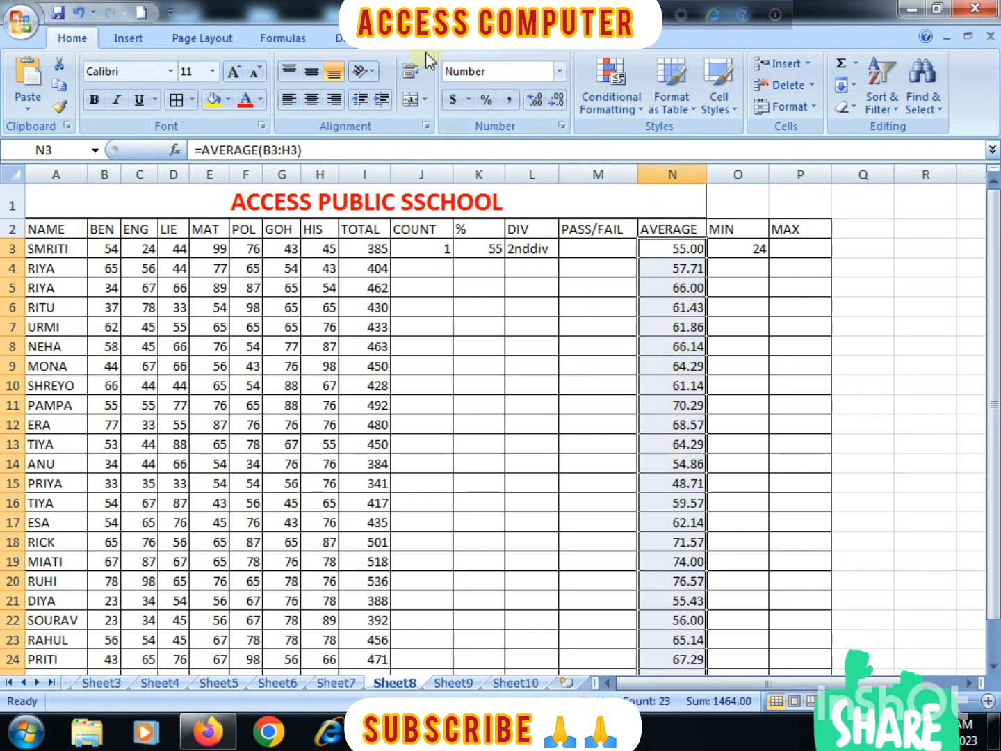
- Fill the MIN formula from cell O3 down to O25 for all students
click(283, 38)
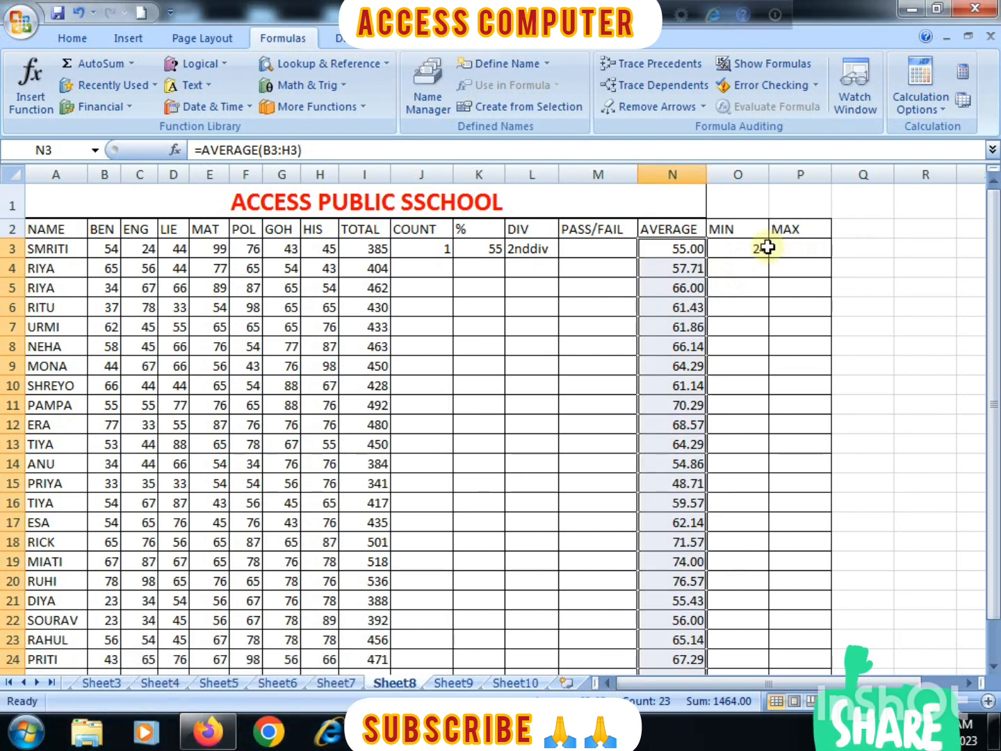
scroll(164, 583, down, 1)
scroll(164, 582, up, 1)
click(741, 248)
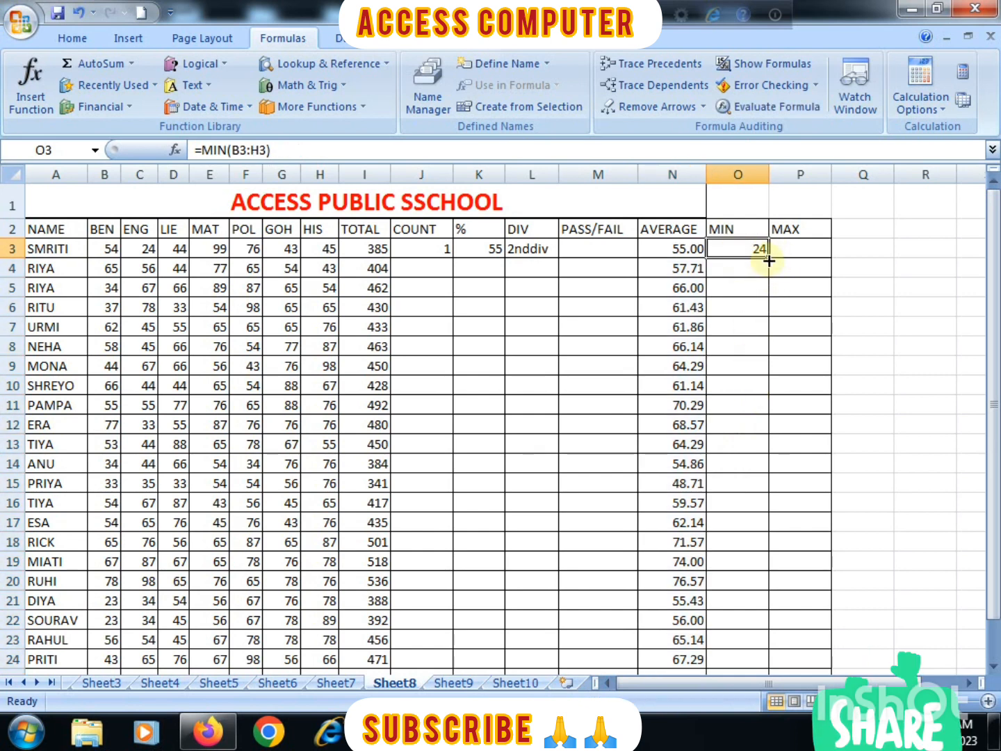
drag(767, 259, 760, 654)
scroll(759, 657, up, 1)
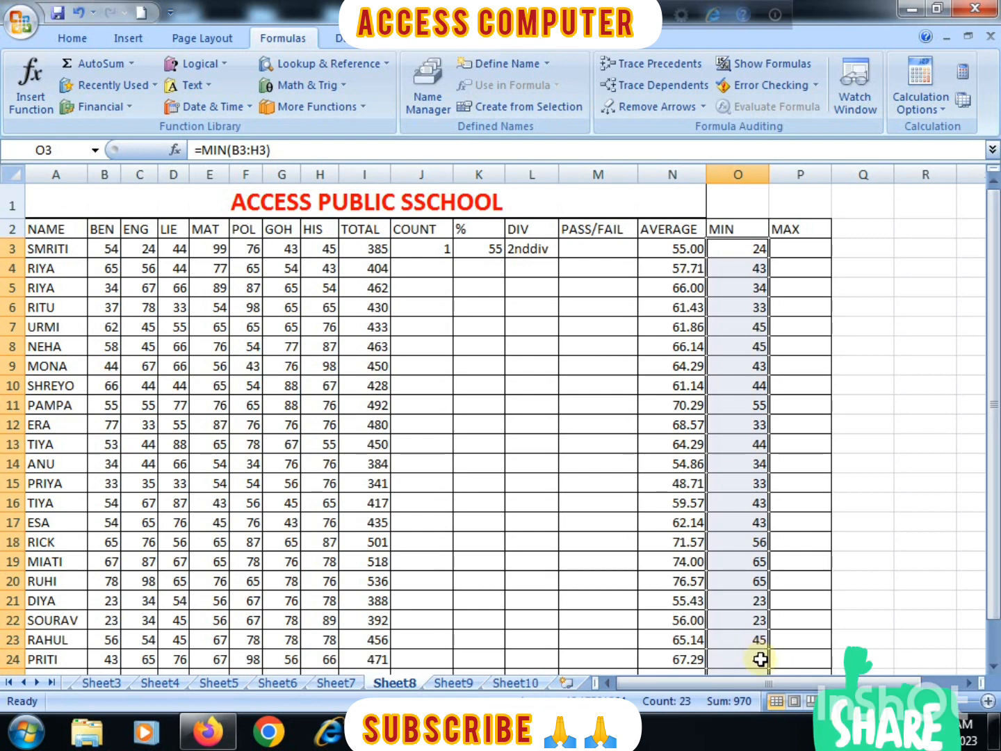
click(796, 250)
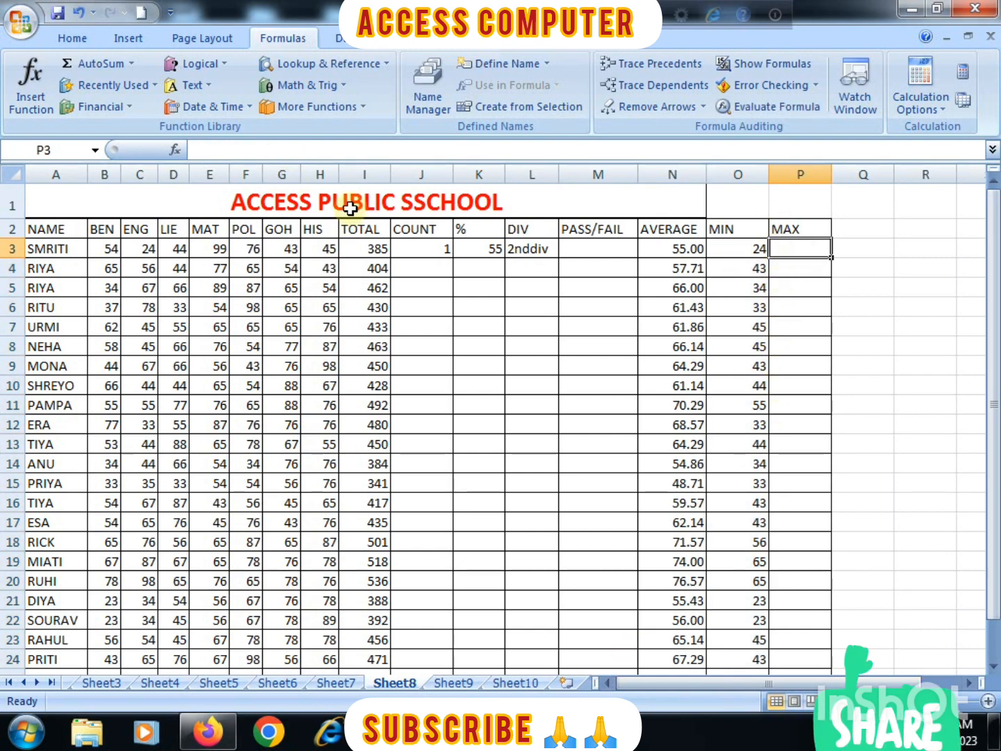
click(26, 107)
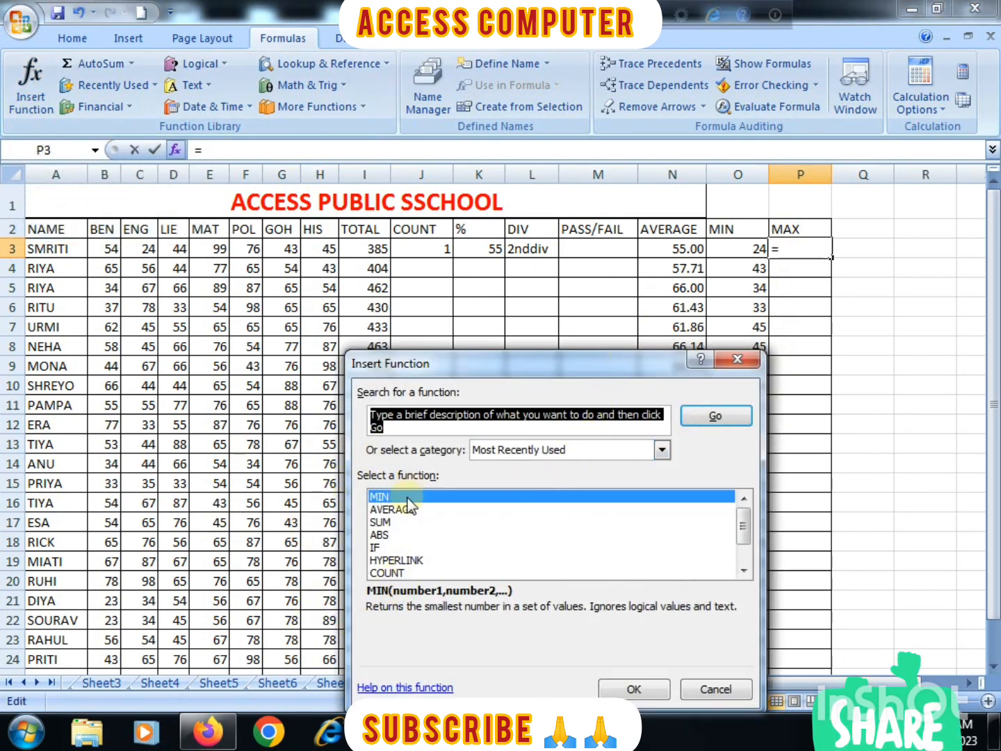
drag(407, 432, 357, 410)
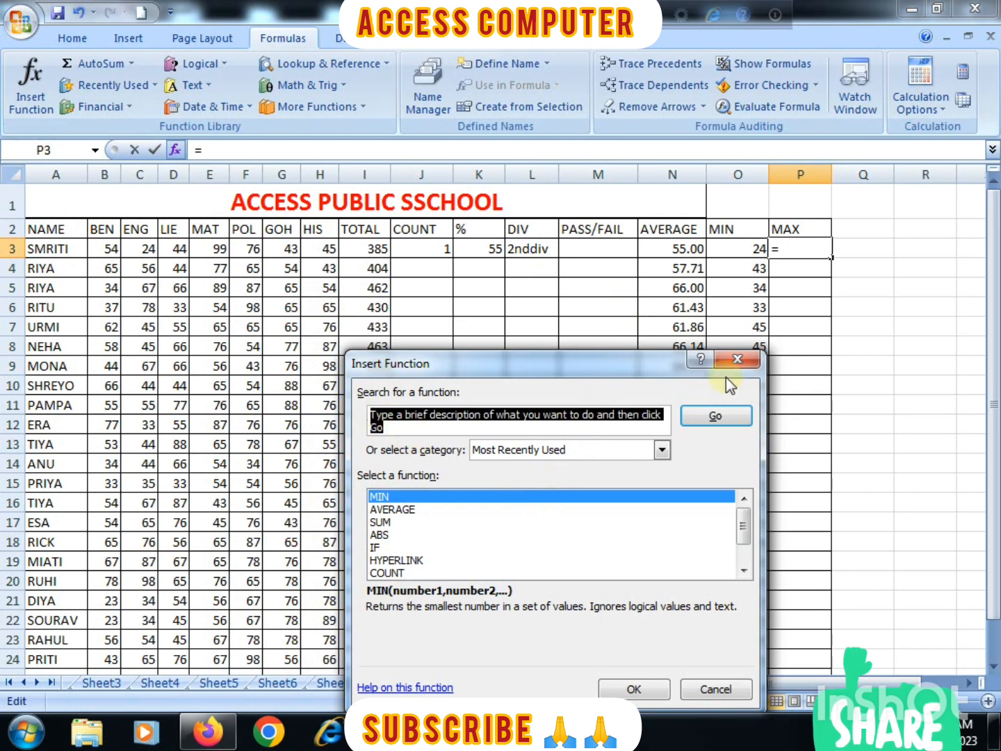
text(MAX)
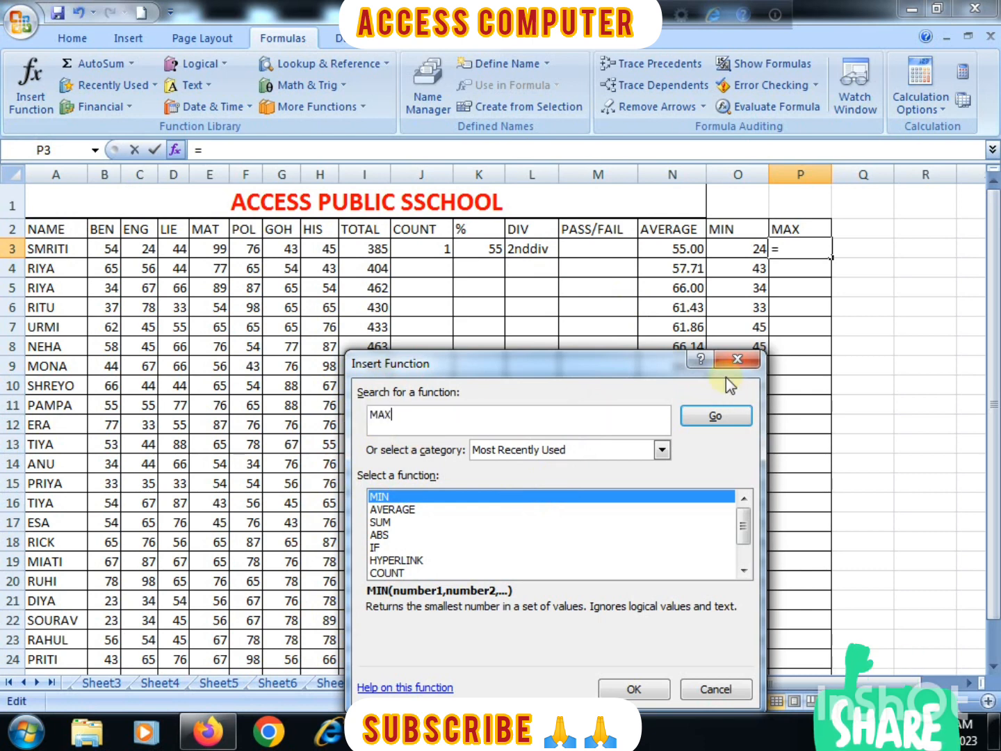
click(712, 416)
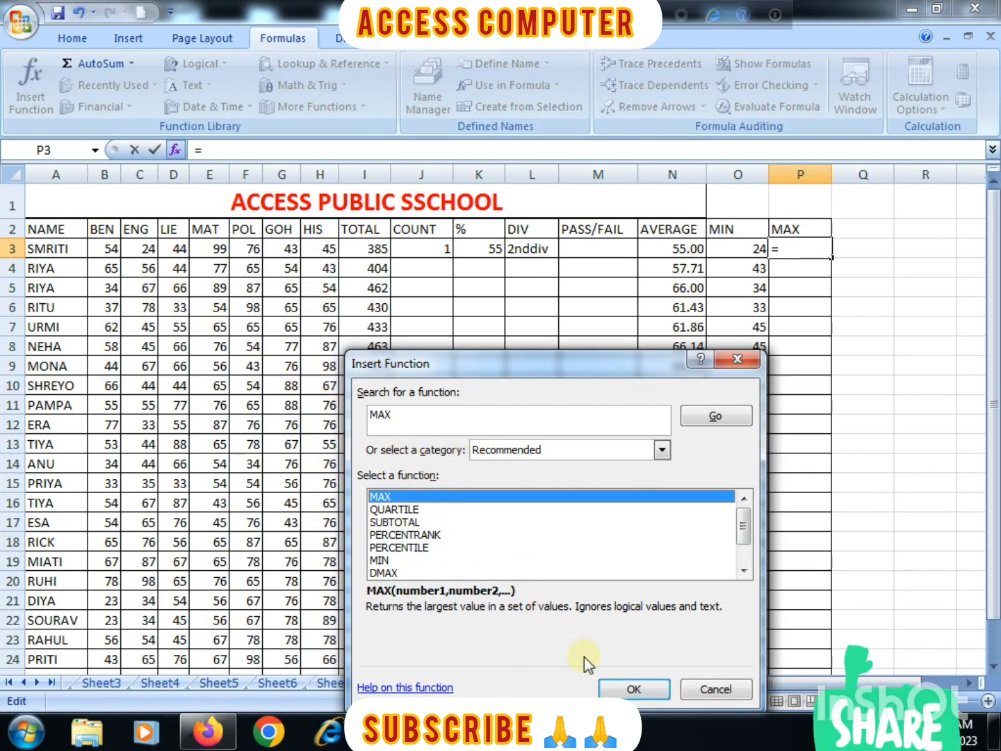
click(636, 685)
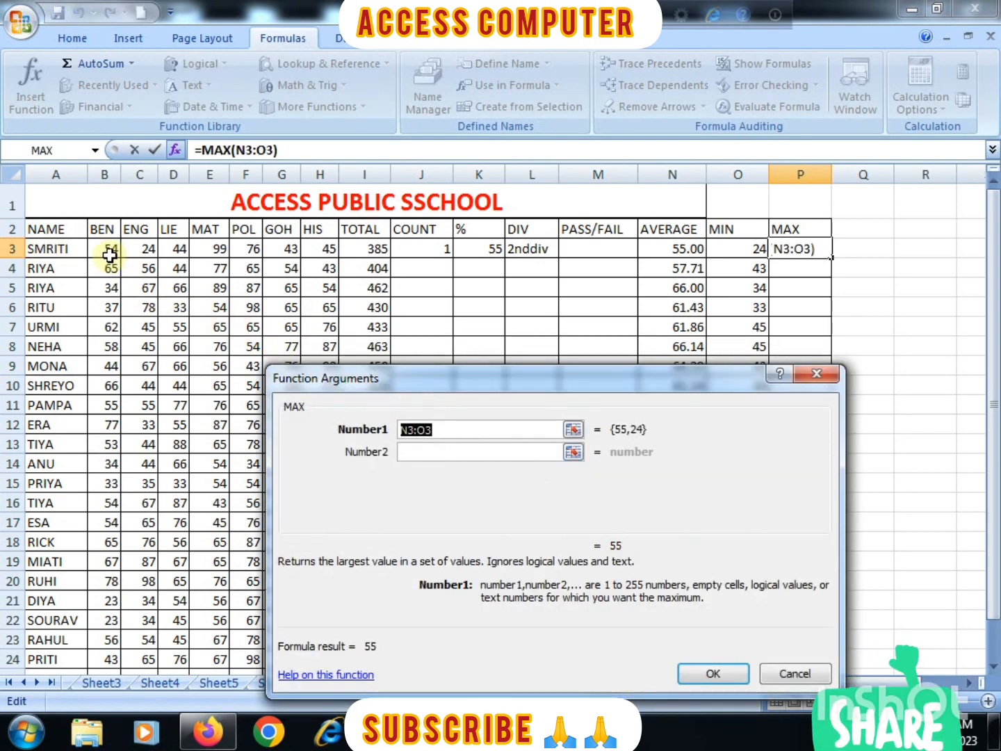
drag(110, 255, 323, 252)
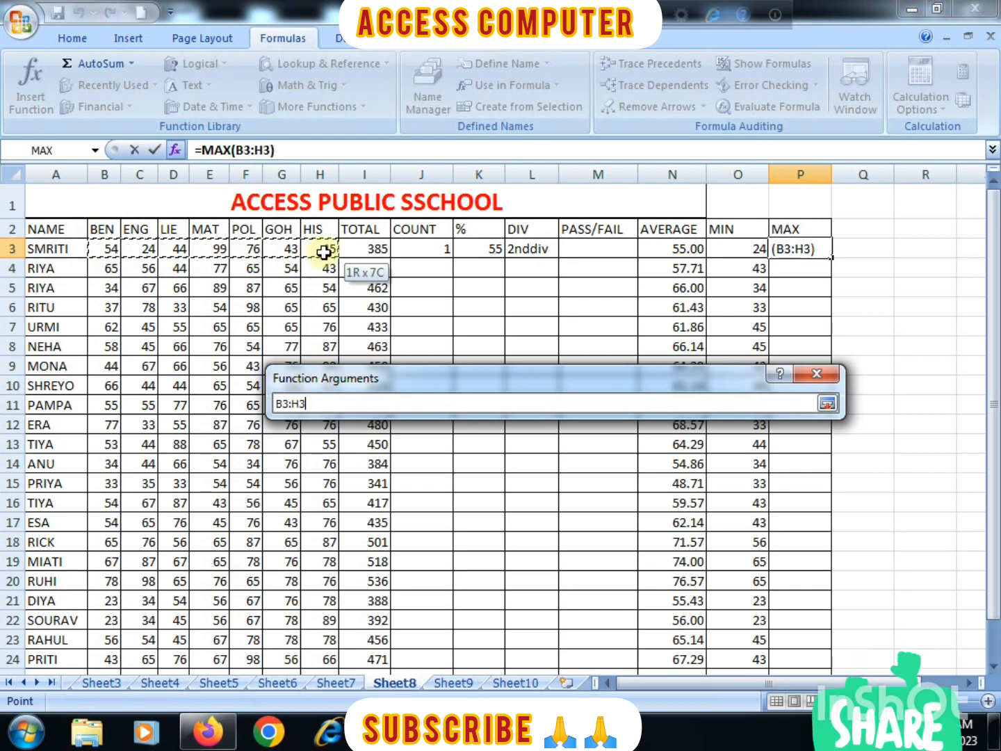
key(Escape)
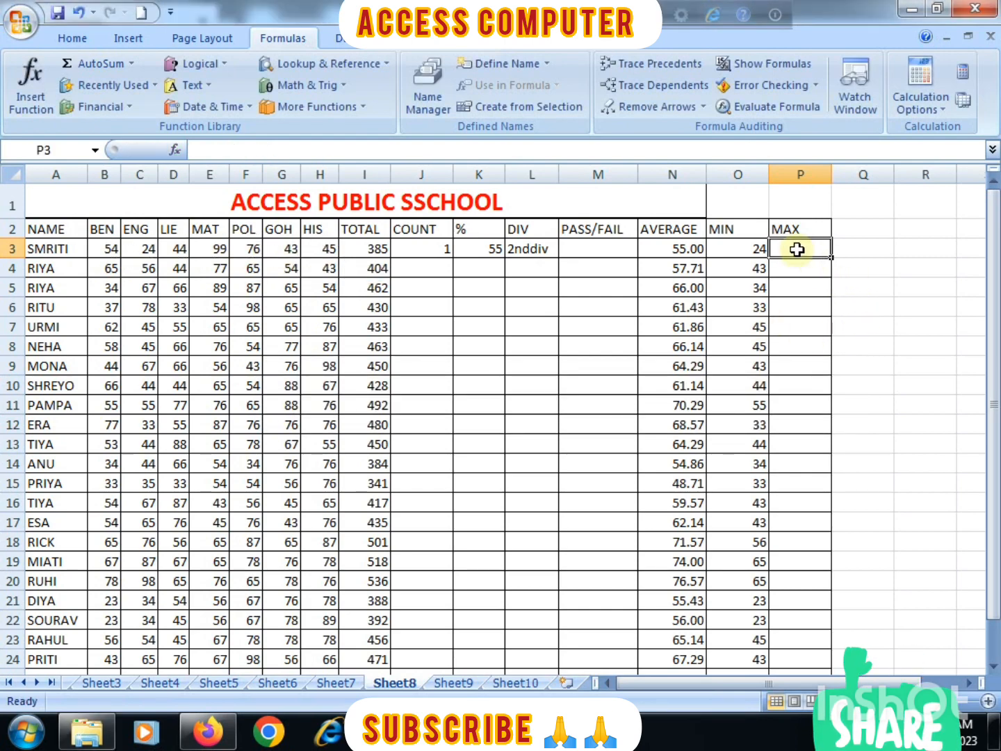
- Search for the MAX function and insert it in MAX column cell P3 over the range B3:H3
click(26, 105)
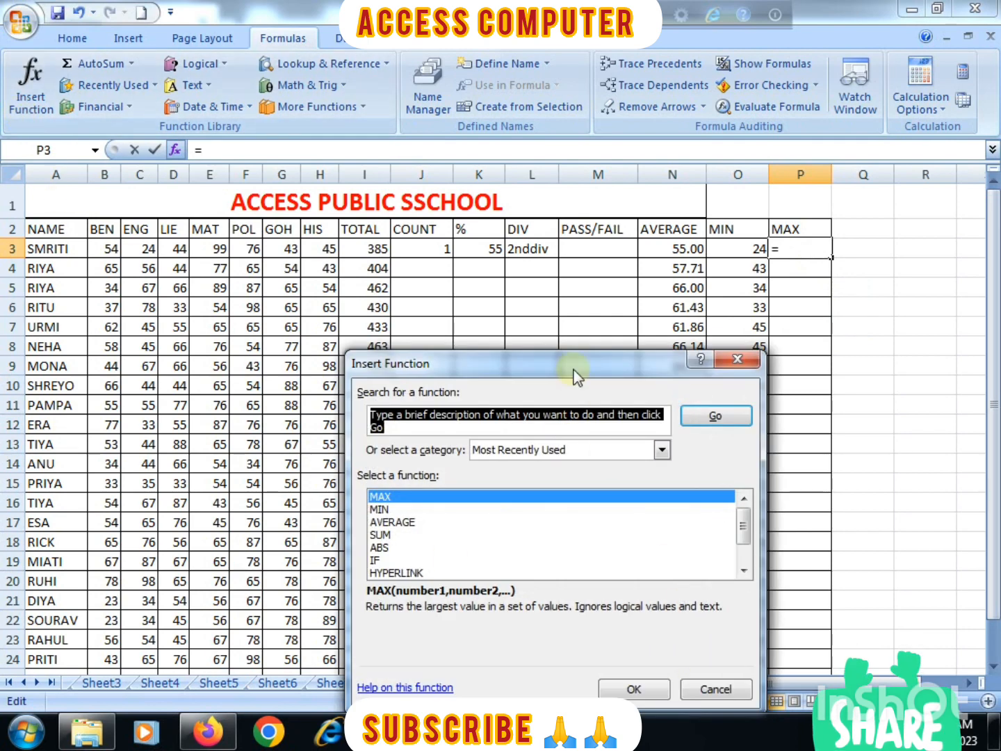
drag(573, 372, 572, 333)
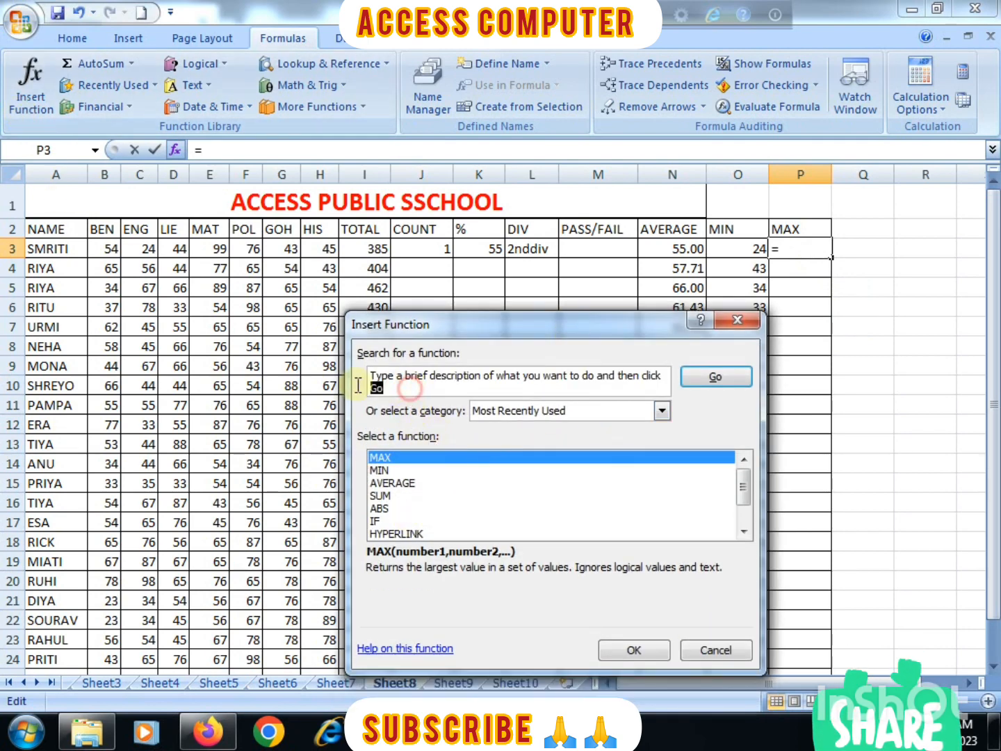
text(MAX)
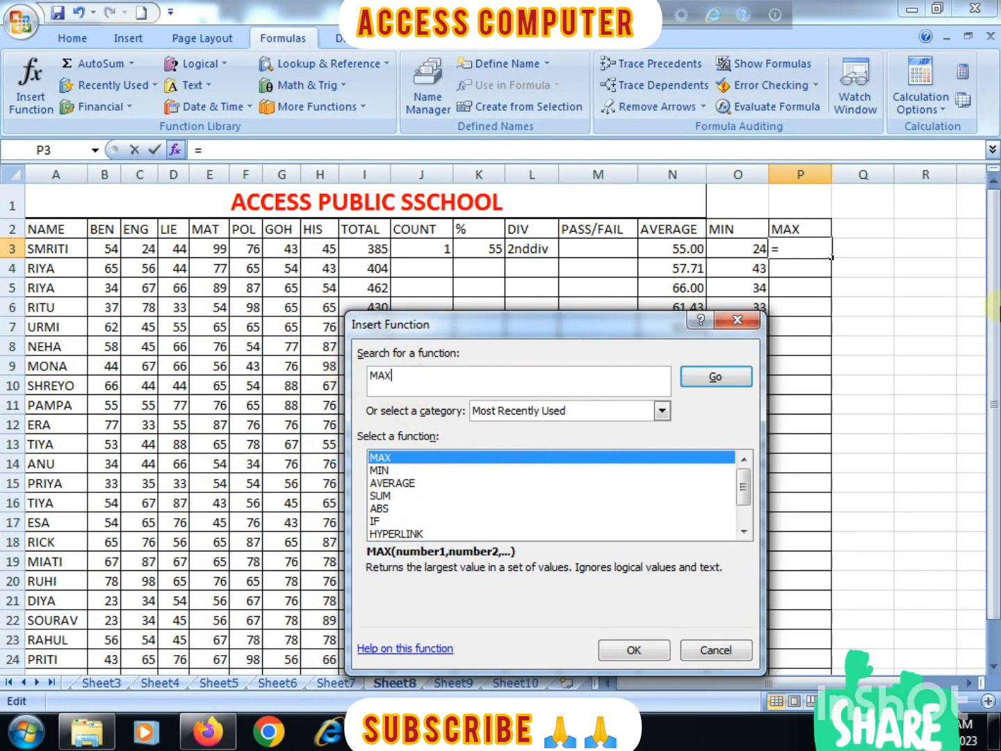
click(741, 376)
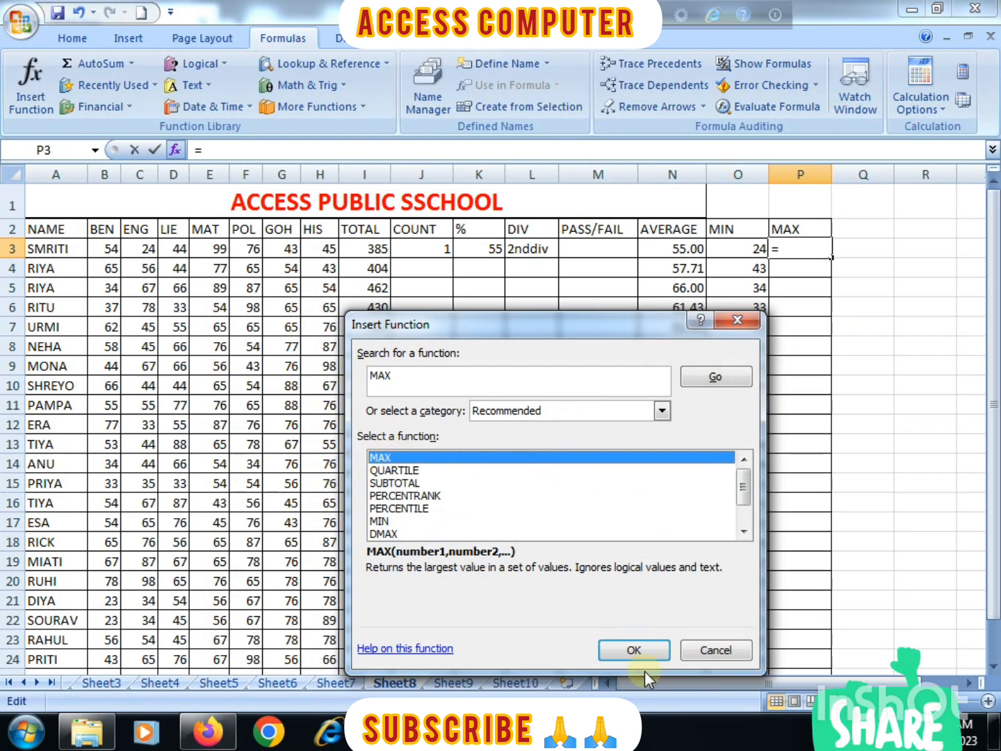
click(627, 652)
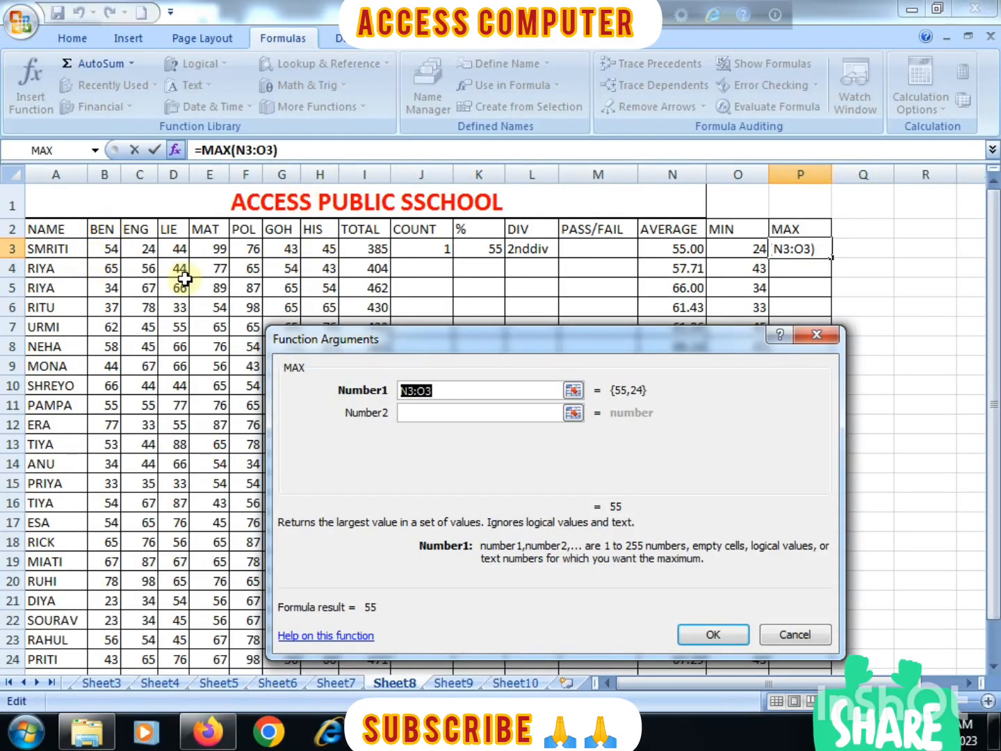
drag(109, 251, 310, 251)
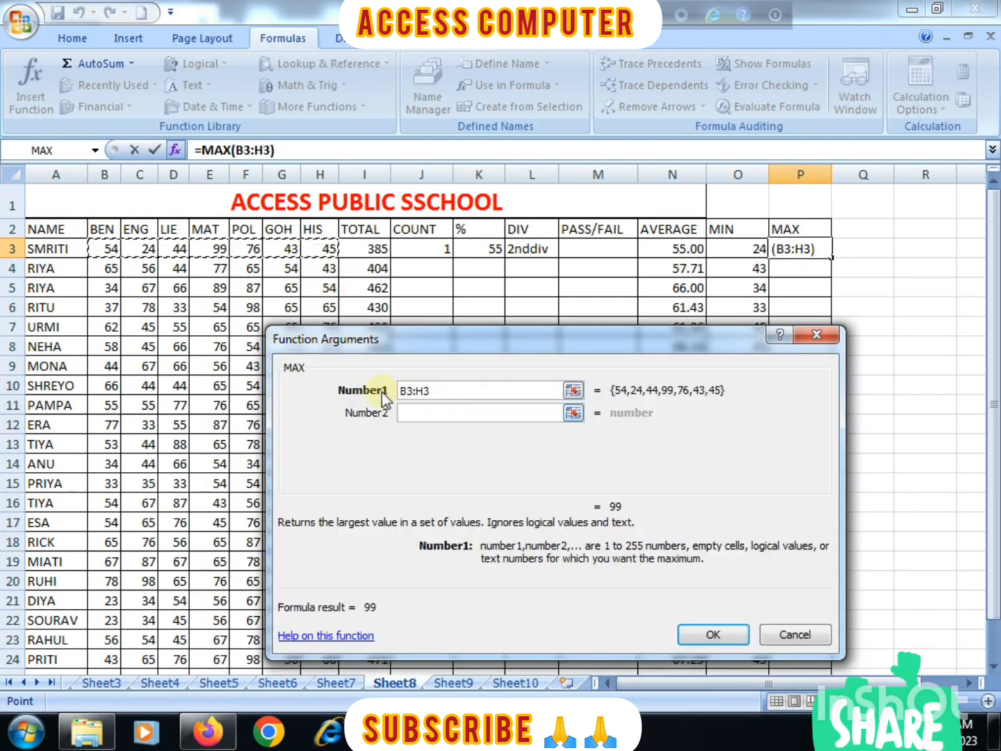
click(712, 634)
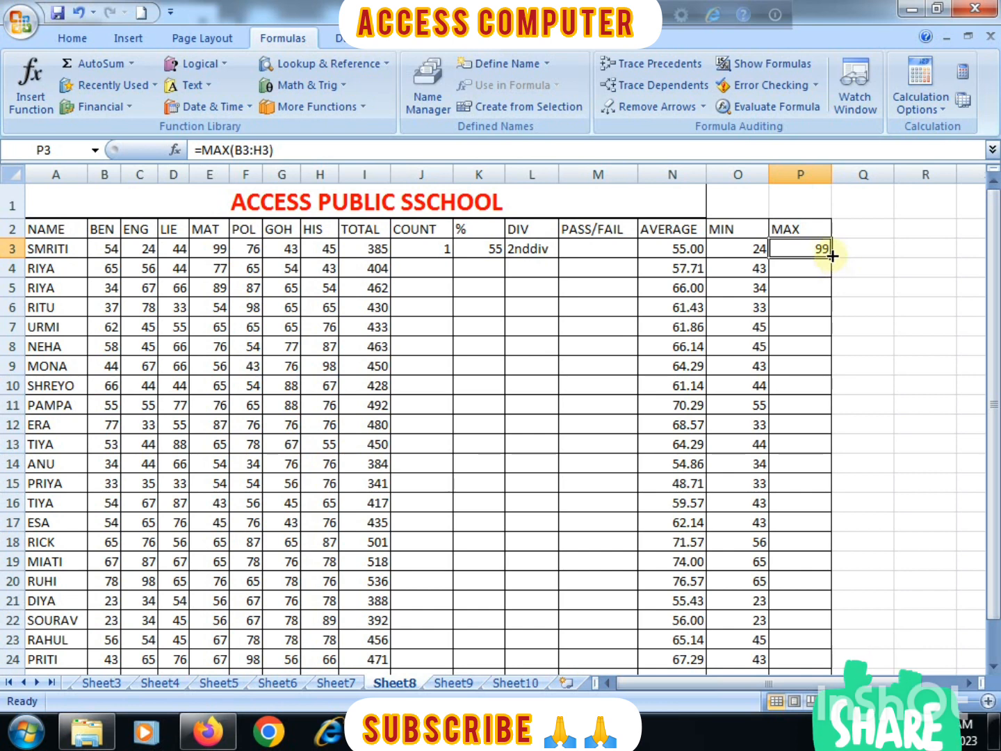
- Fill the MAX formula from cell P3 down to P25 for all students
drag(832, 256, 822, 657)
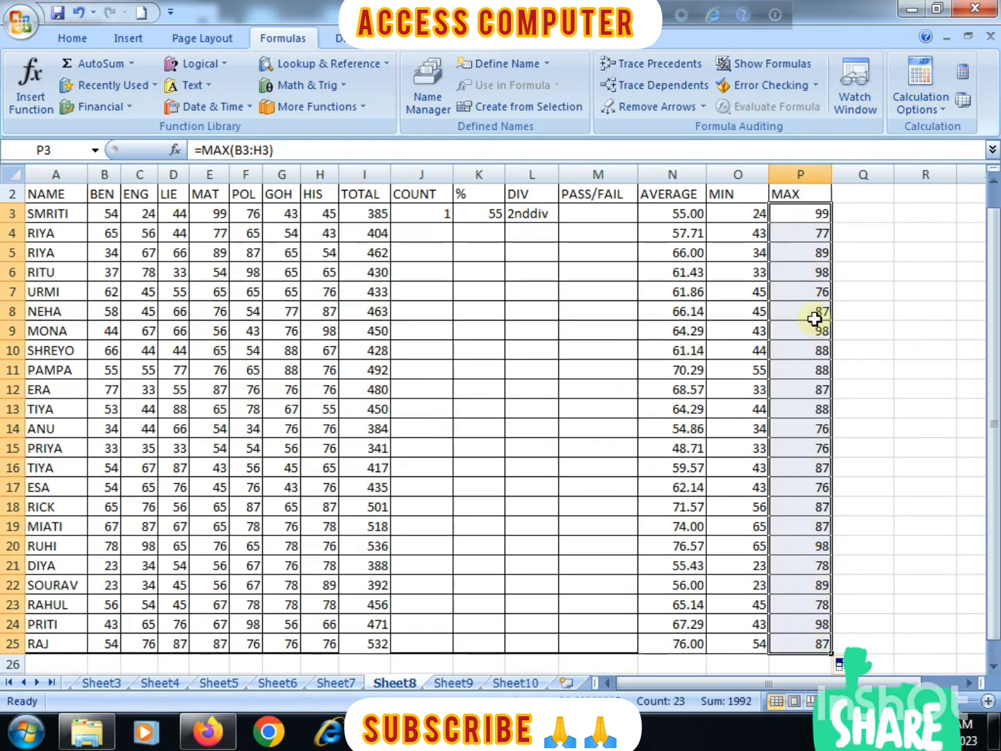
scroll(803, 528, up, 1)
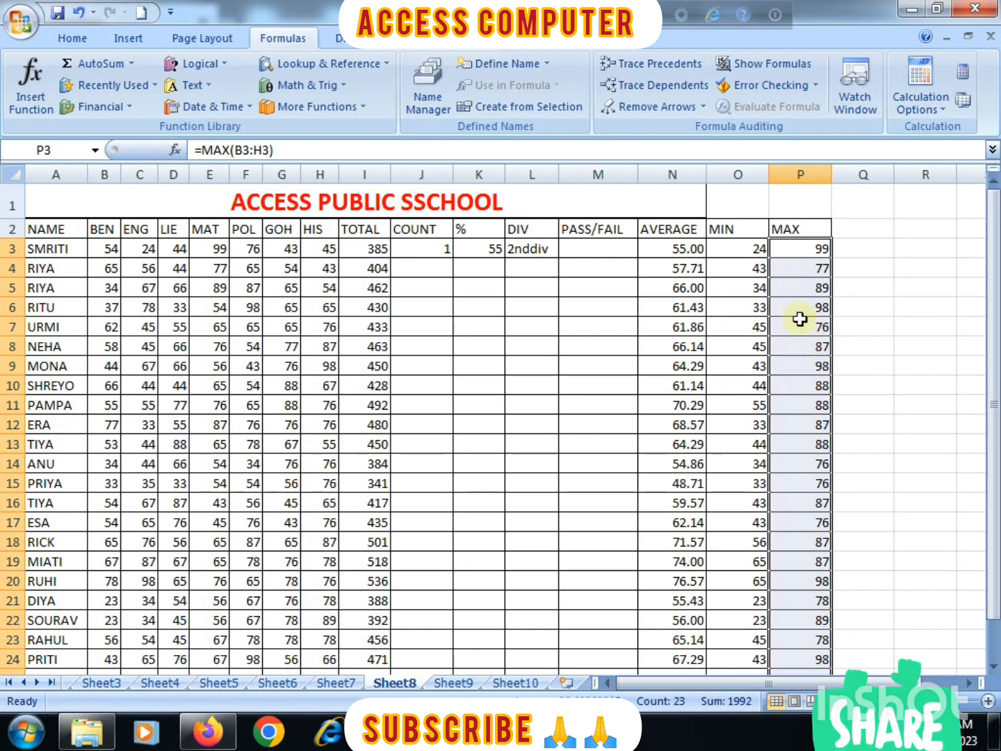
scroll(792, 333, down, 1)
scroll(792, 333, up, 1)
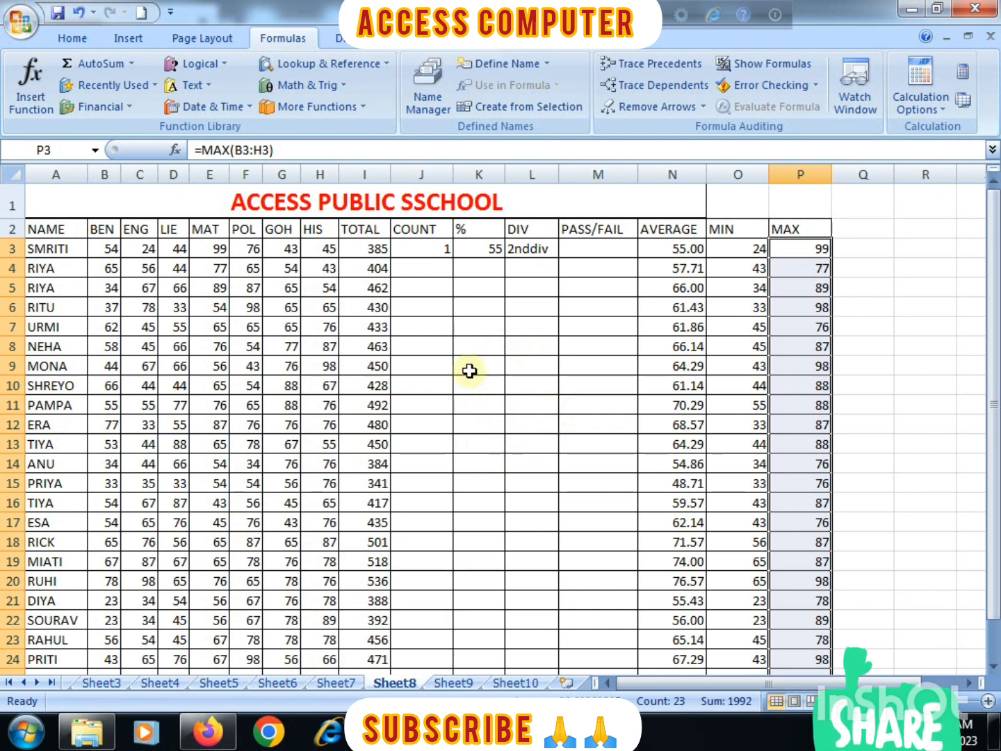
click(426, 289)
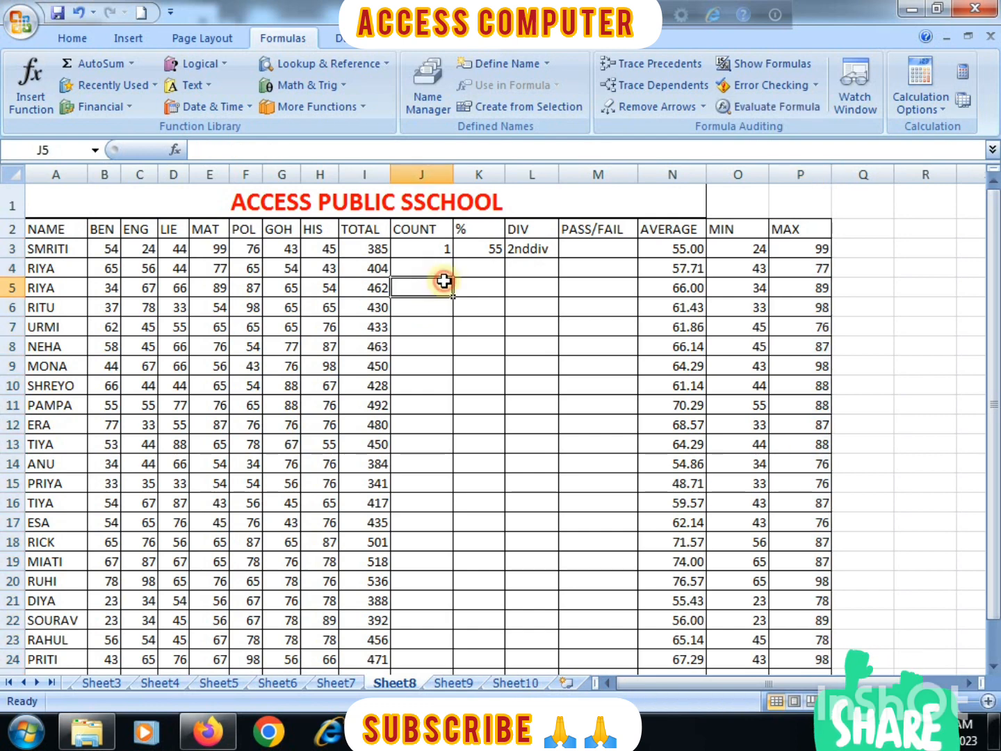
click(441, 268)
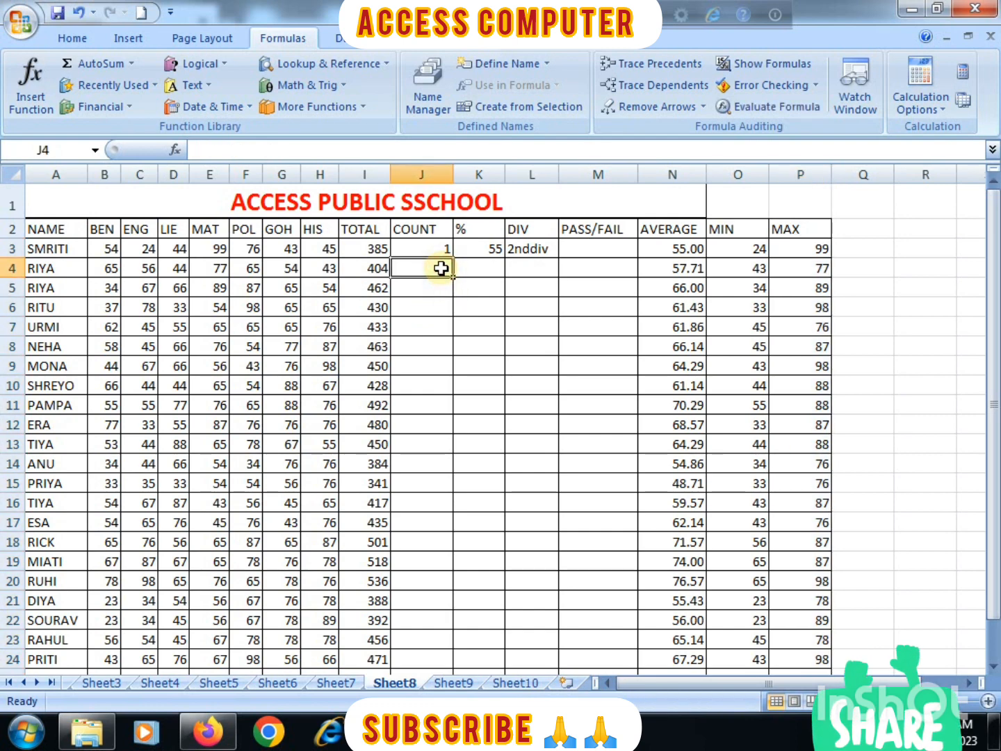